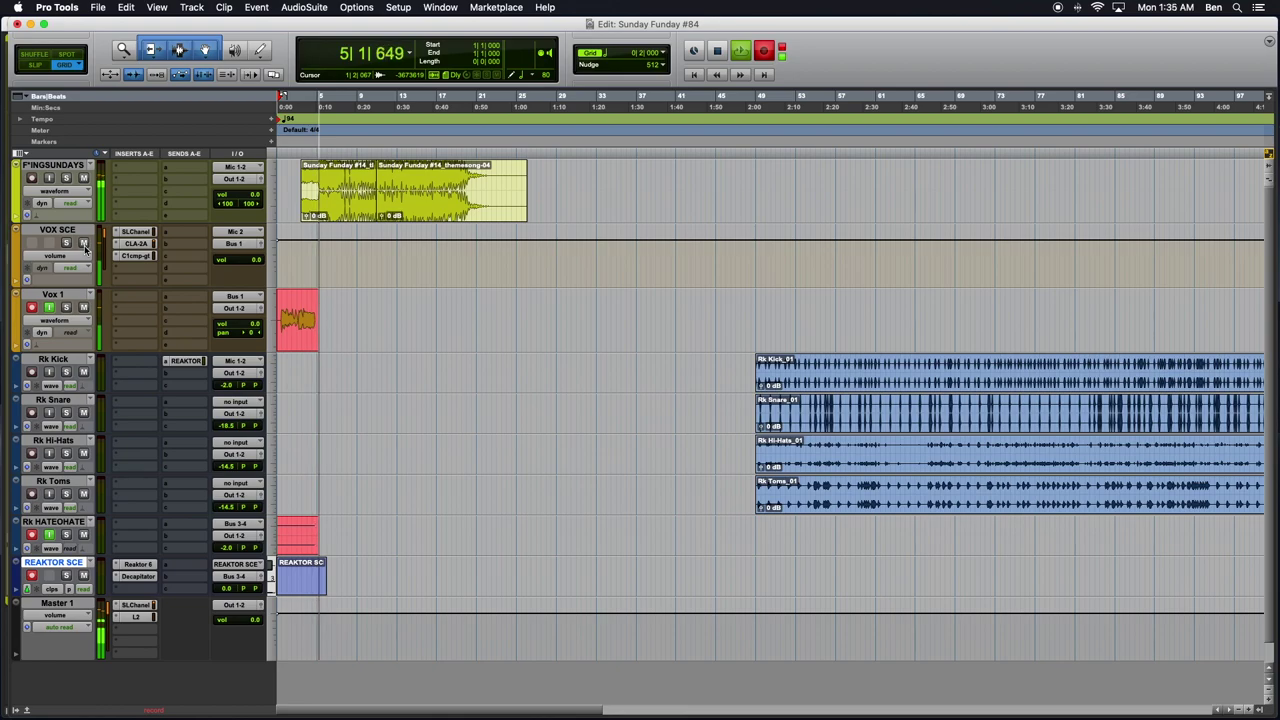
View the Reaktor 6 patch on the REAKTOR SCE track and unmute the VOX SCE track during recording
left_click(147, 566)
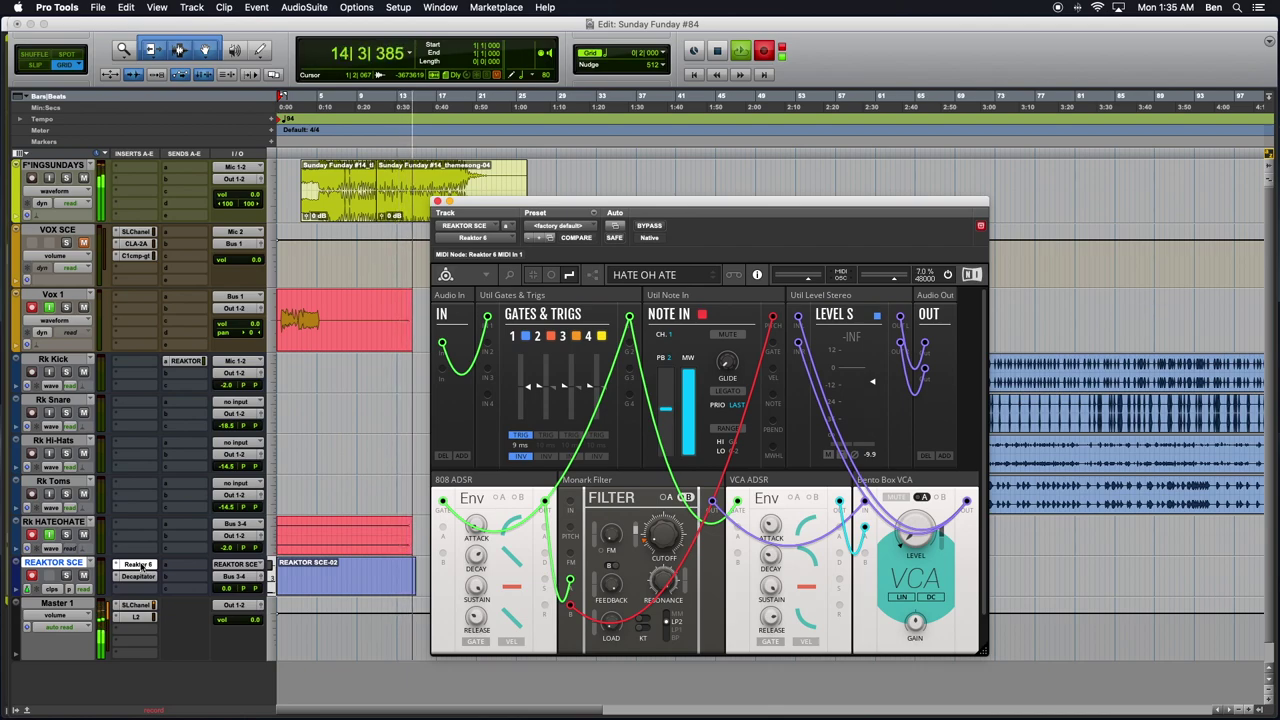
left_click(86, 244)
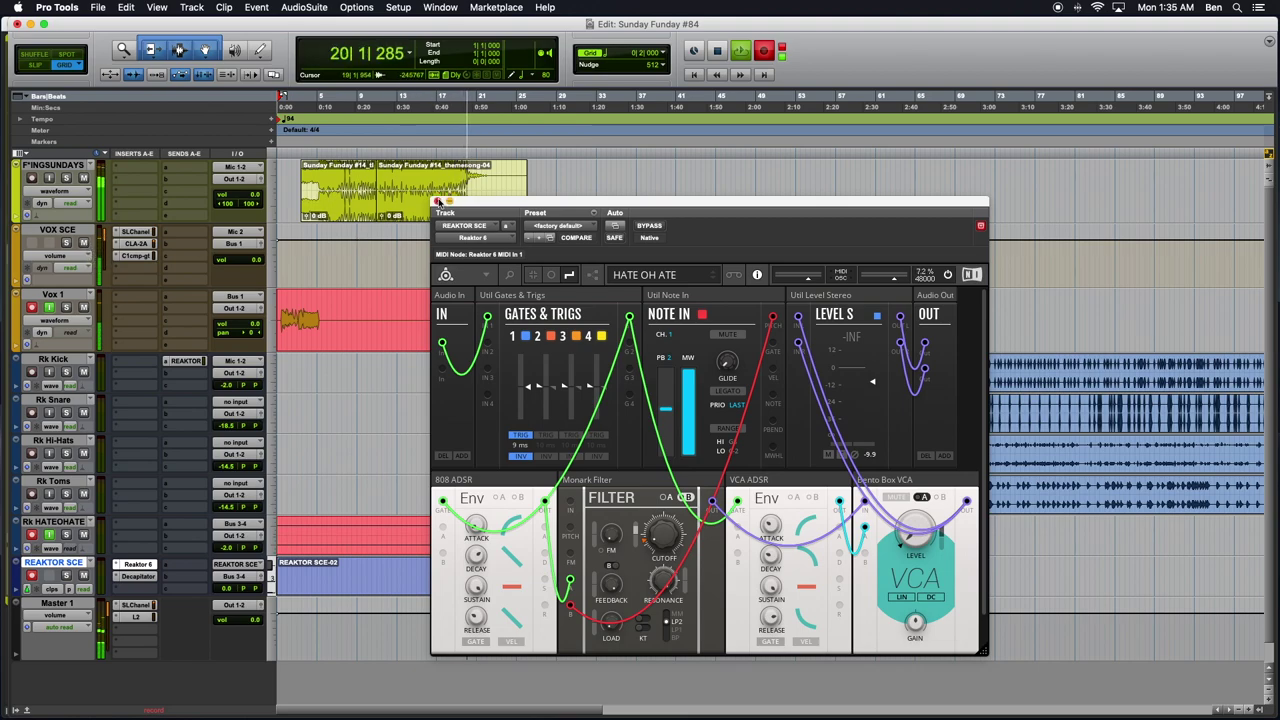
left_click(437, 203)
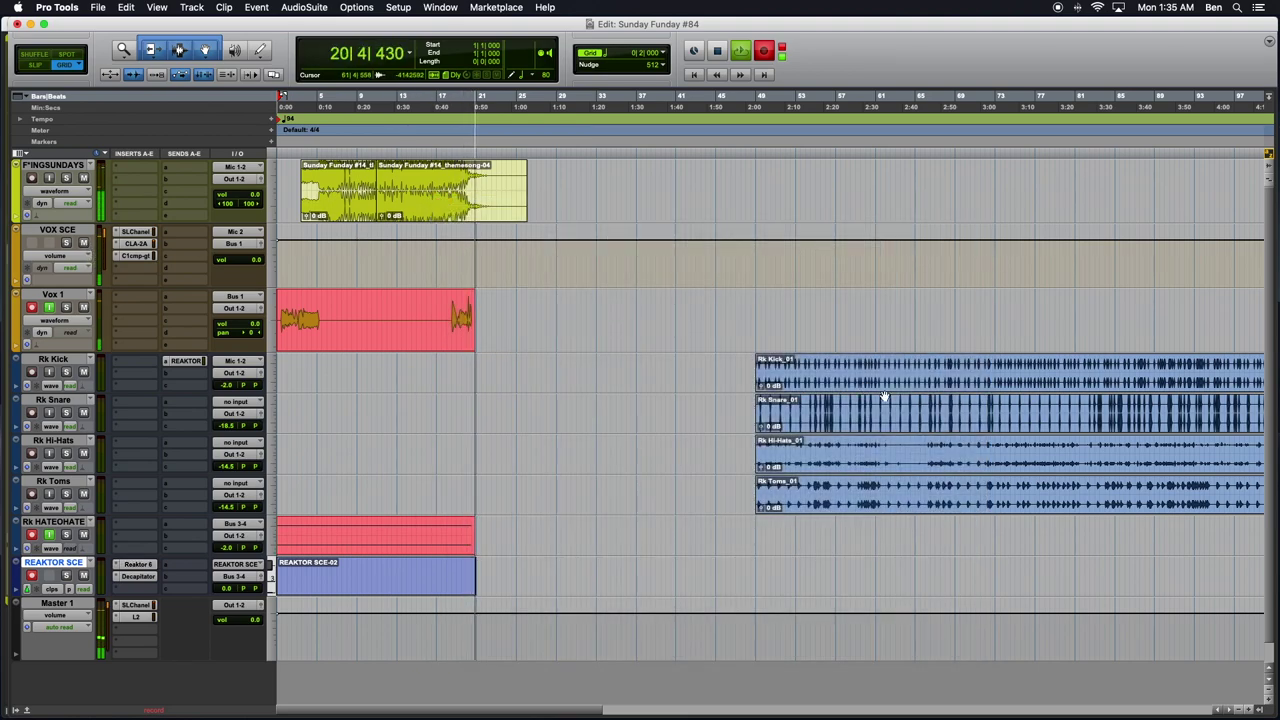
Look over the full length of the Rk Kick, Snare, Hi-Hats and Toms clips in the timeline
scroll(884, 398, "right", 5)
scroll(884, 398, "right", 20)
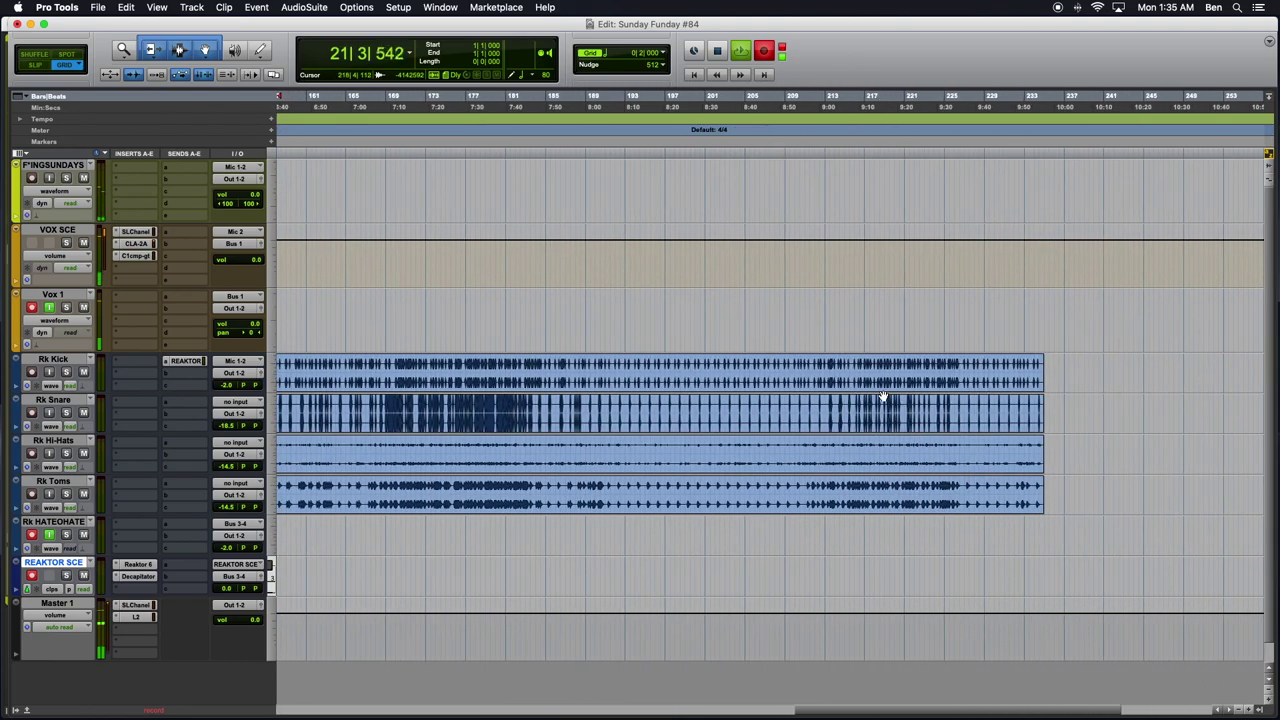
scroll(884, 398, "left", 10)
scroll(884, 398, "left", 15)
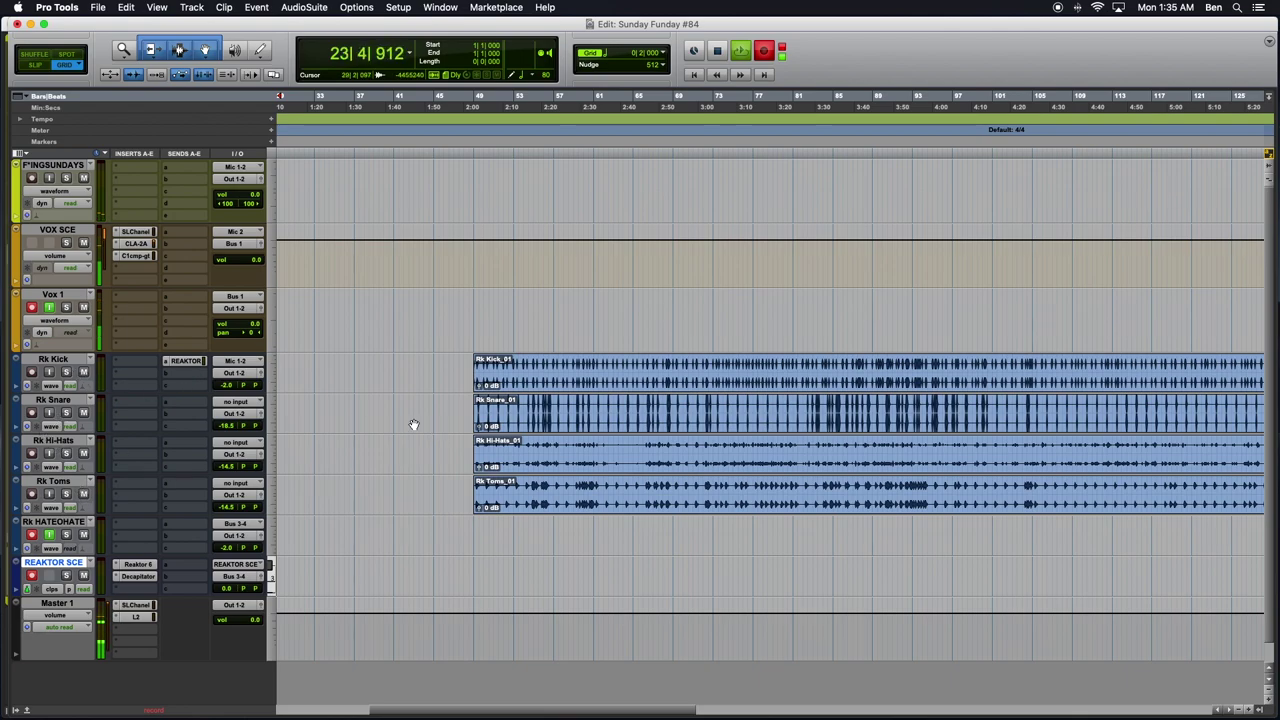
scroll(413, 425, "left", 10)
scroll(413, 425, "down", 1)
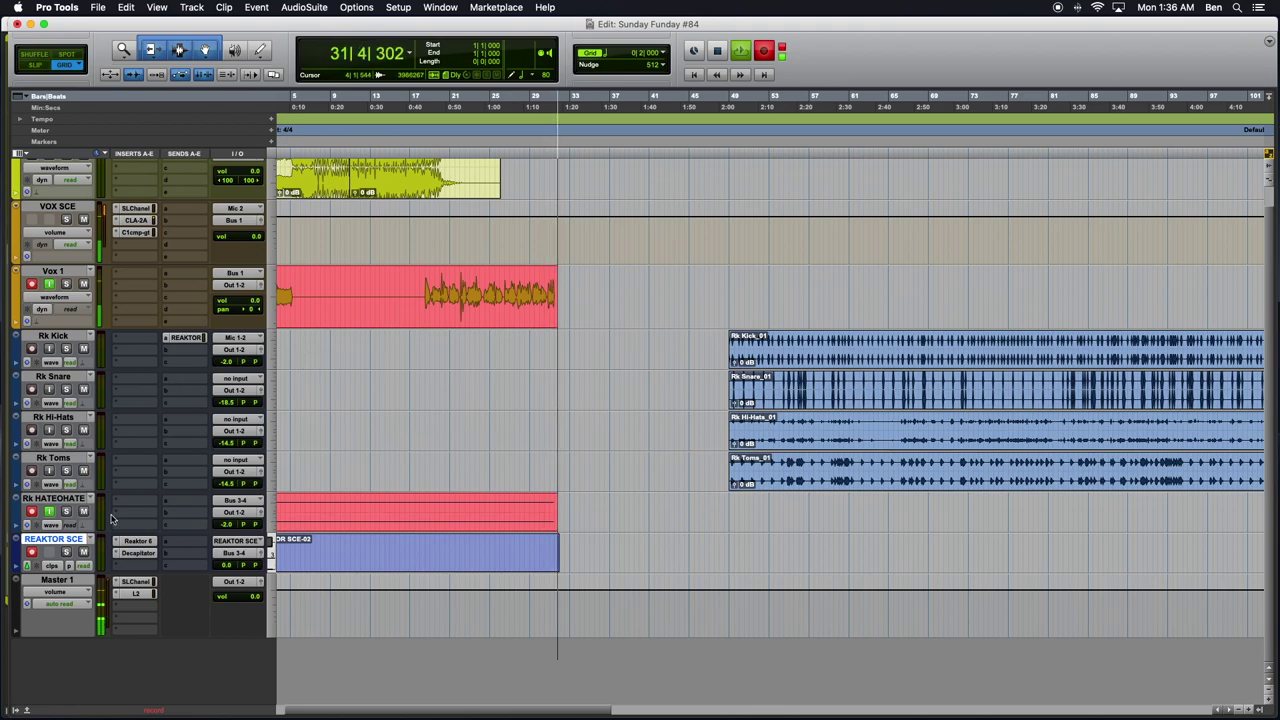
Open Reaktor 6 on the REAKTOR SCE track and trace the cables of the 808 ADSR, Bento Box VCA, Monark Filter and Audio In modules
left_click(140, 542)
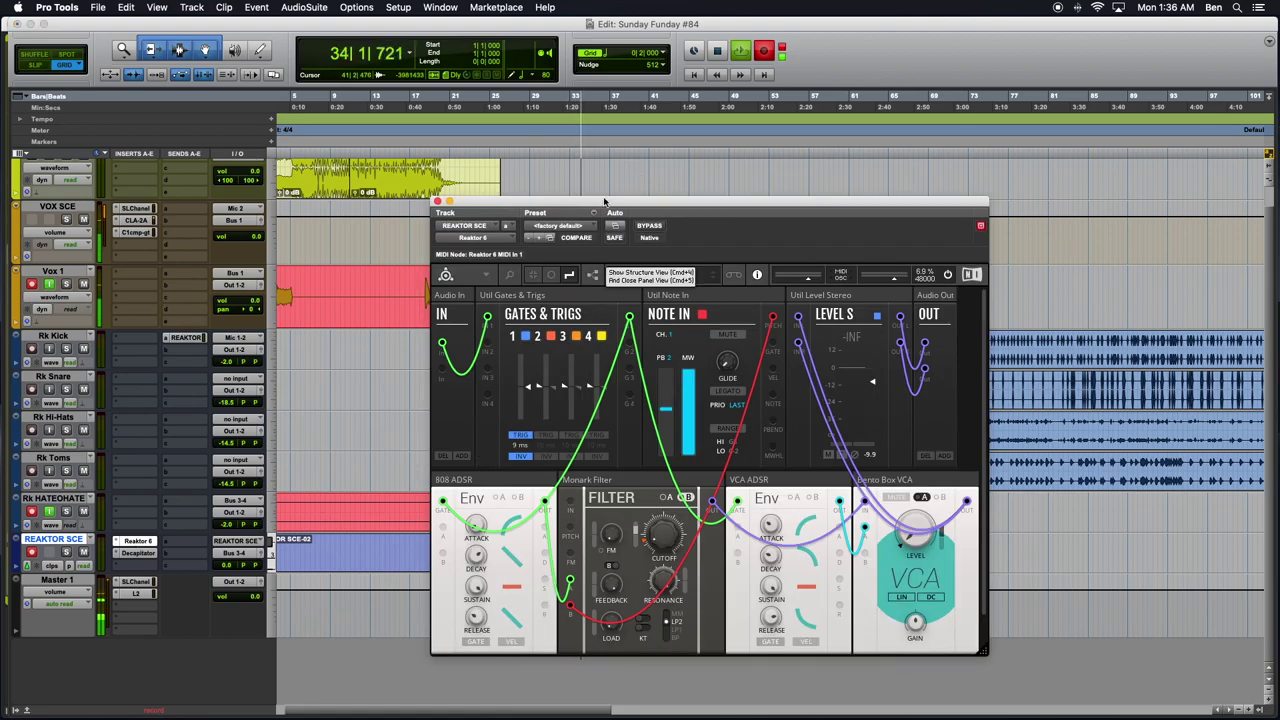
mouse_move(628, 201)
left_mouse_down()
mouse_move(526, 638)
mouse_move(577, 281)
mouse_move(620, 192)
left_mouse_up()
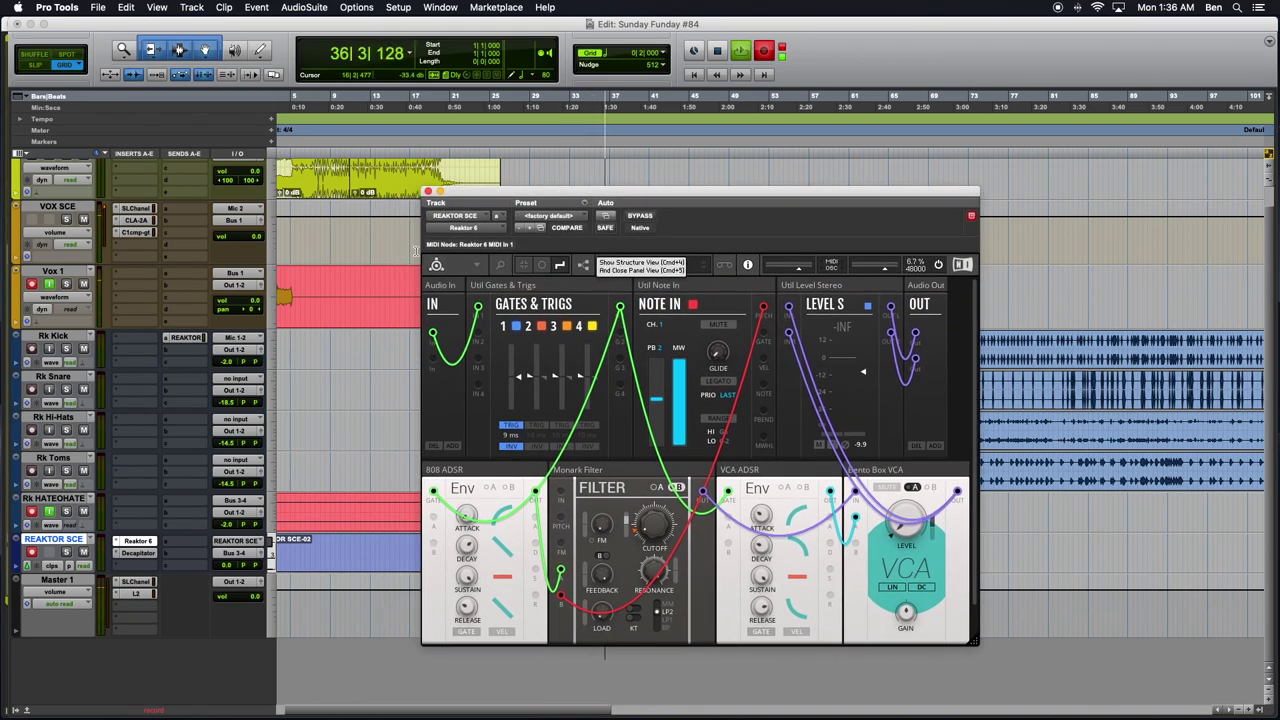
left_click(506, 478)
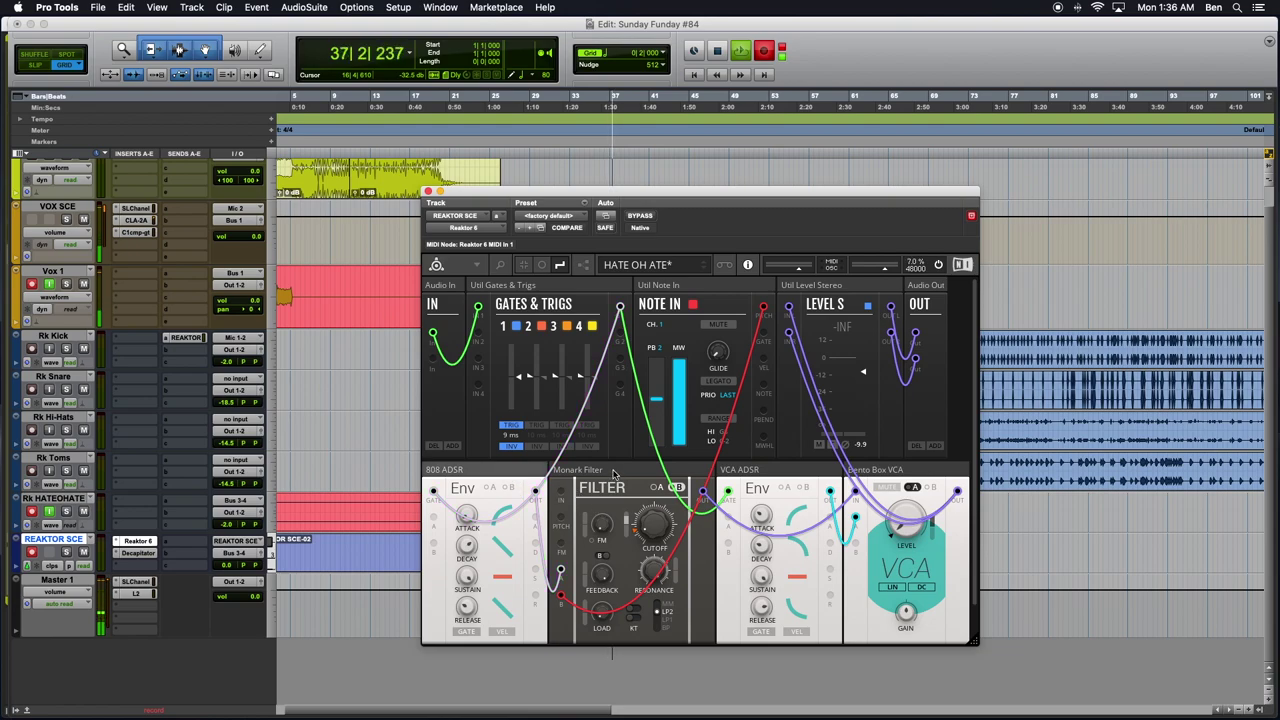
left_click(874, 471)
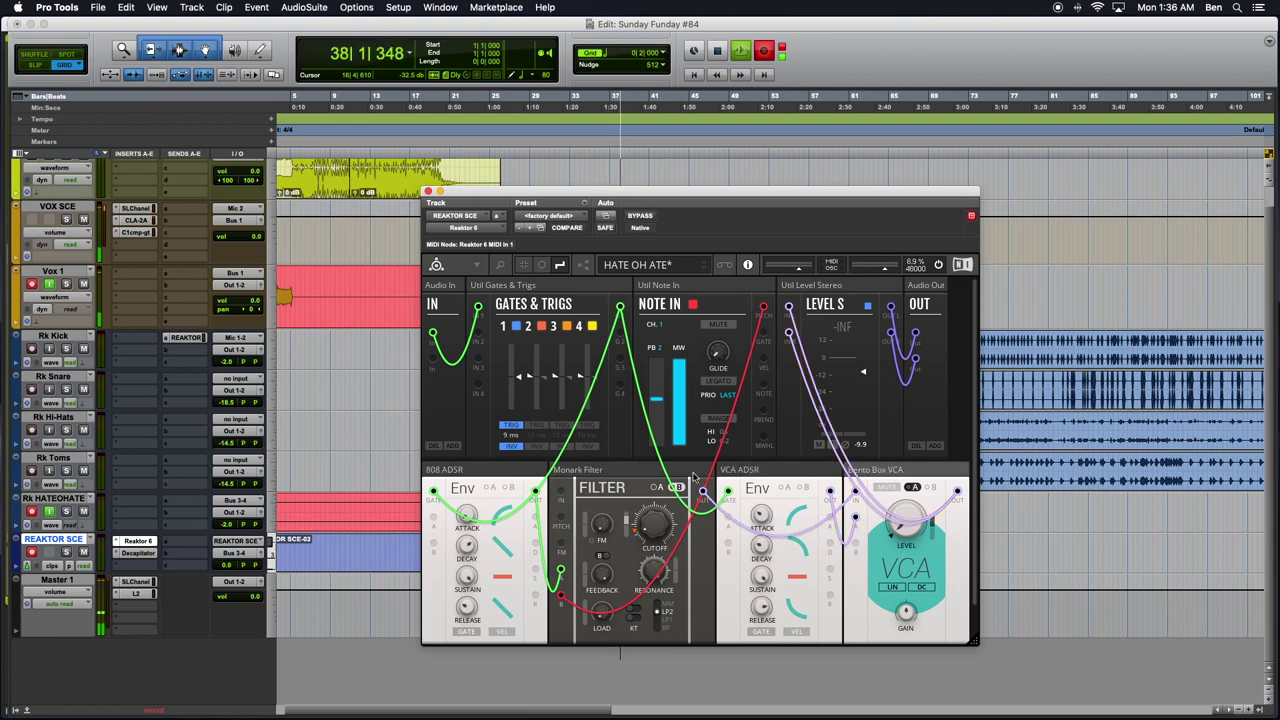
left_click(600, 474)
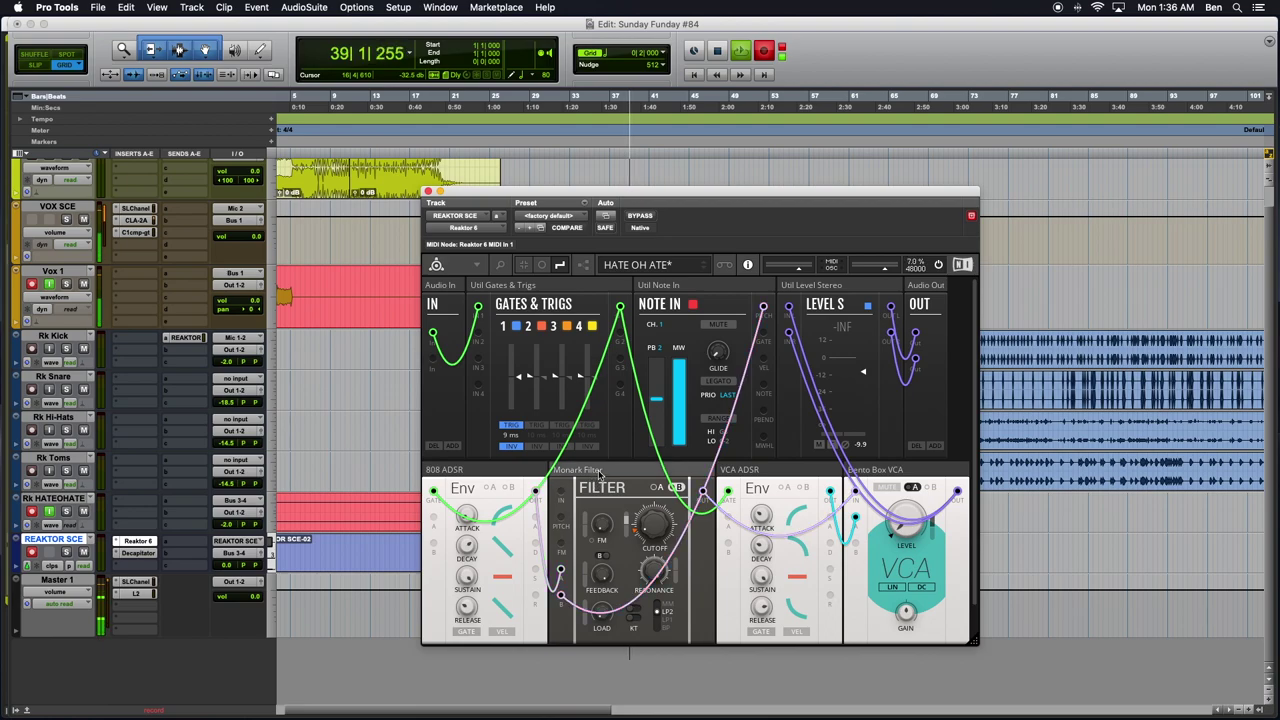
left_click(459, 287)
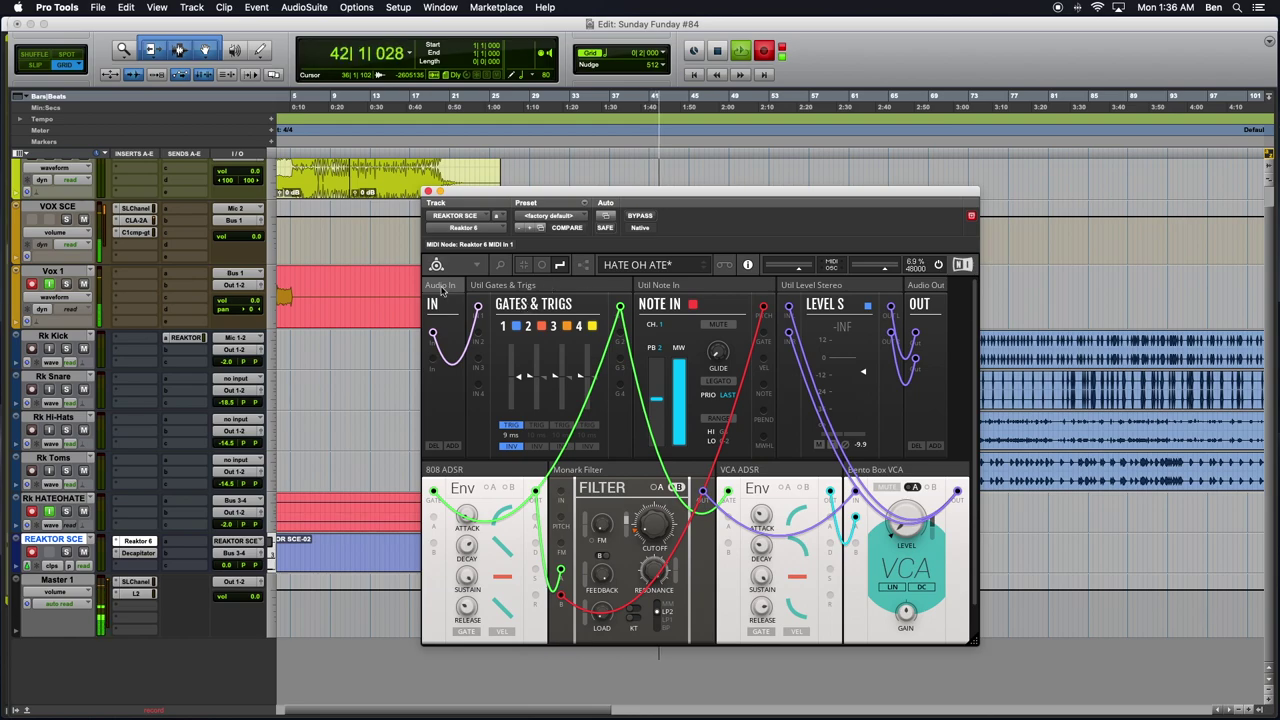
Open the Rk Kick send to REAKTOR SCE and, in Finder, preview the Desktop screenshot from 1.15.43 AM showing the send's track routing
left_click(184, 338)
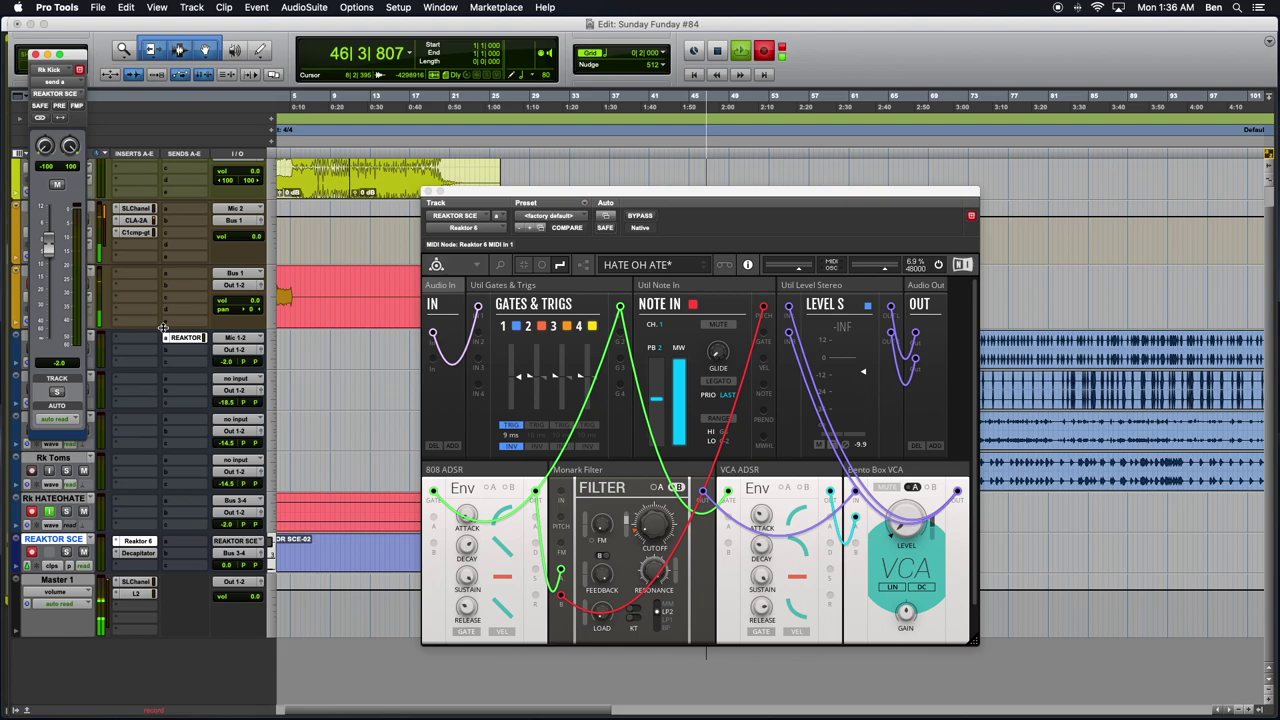
left_click(78, 95)
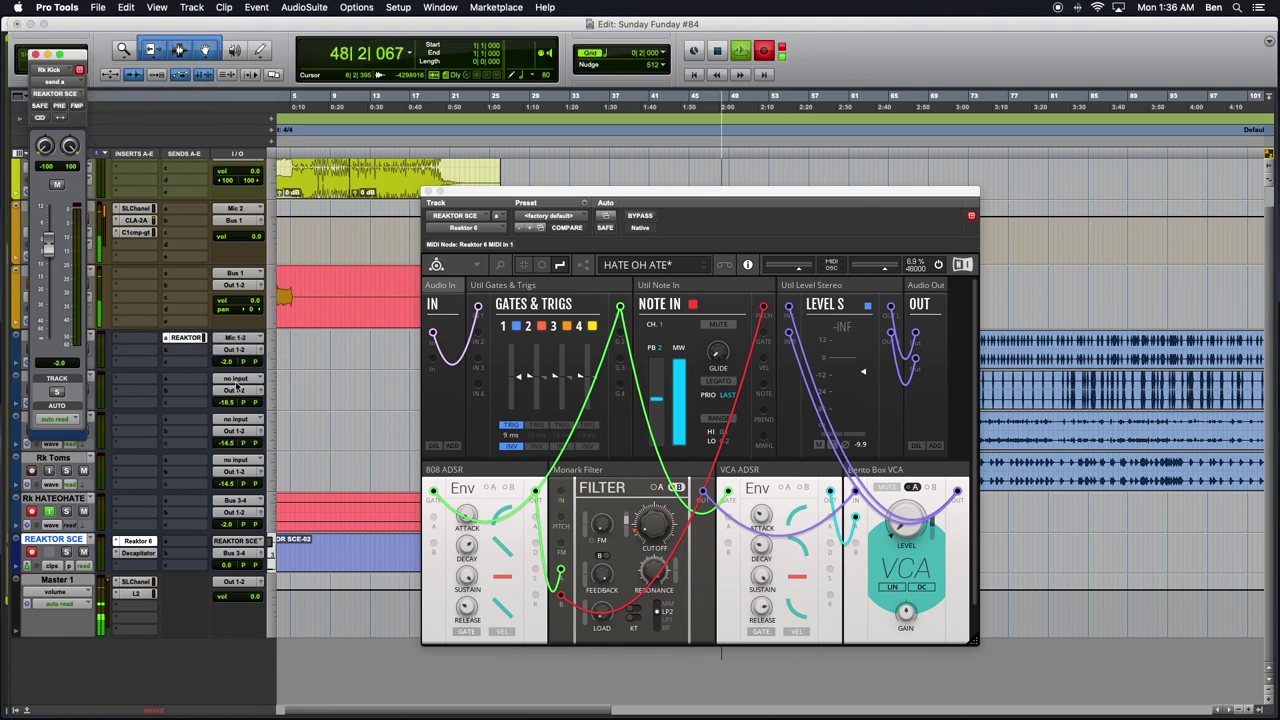
left_click(17, 150)
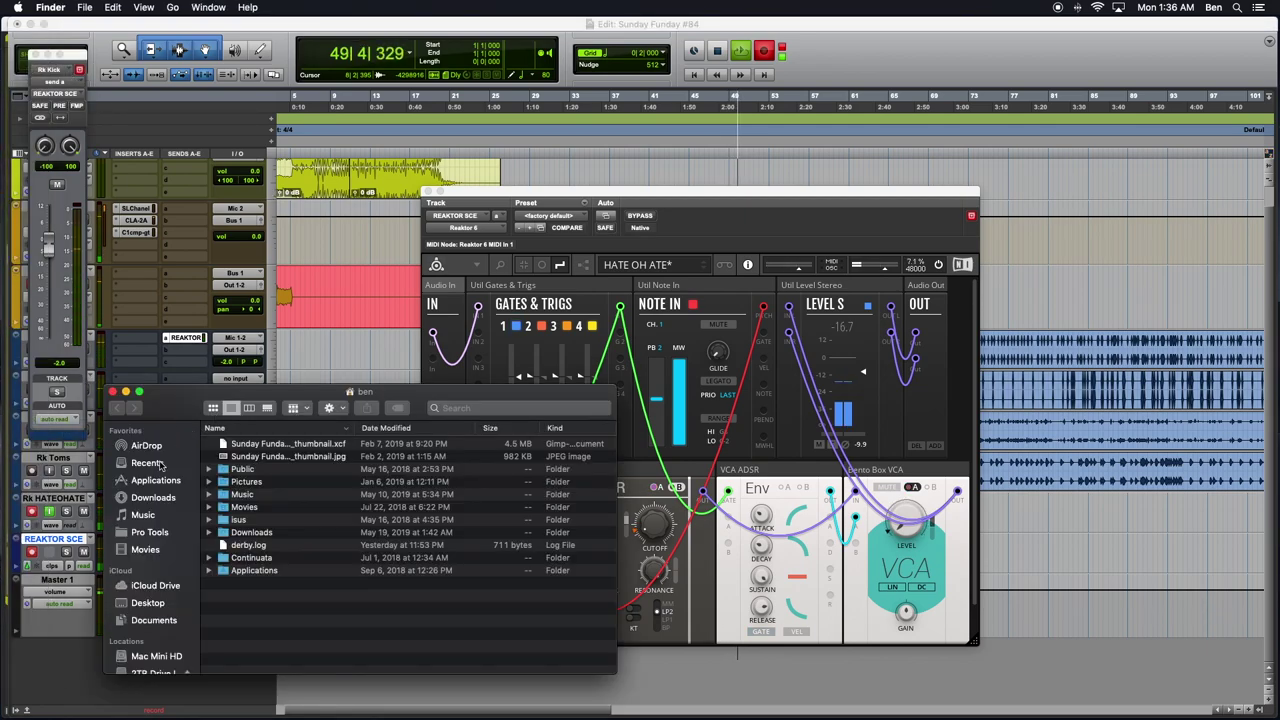
left_click(148, 603)
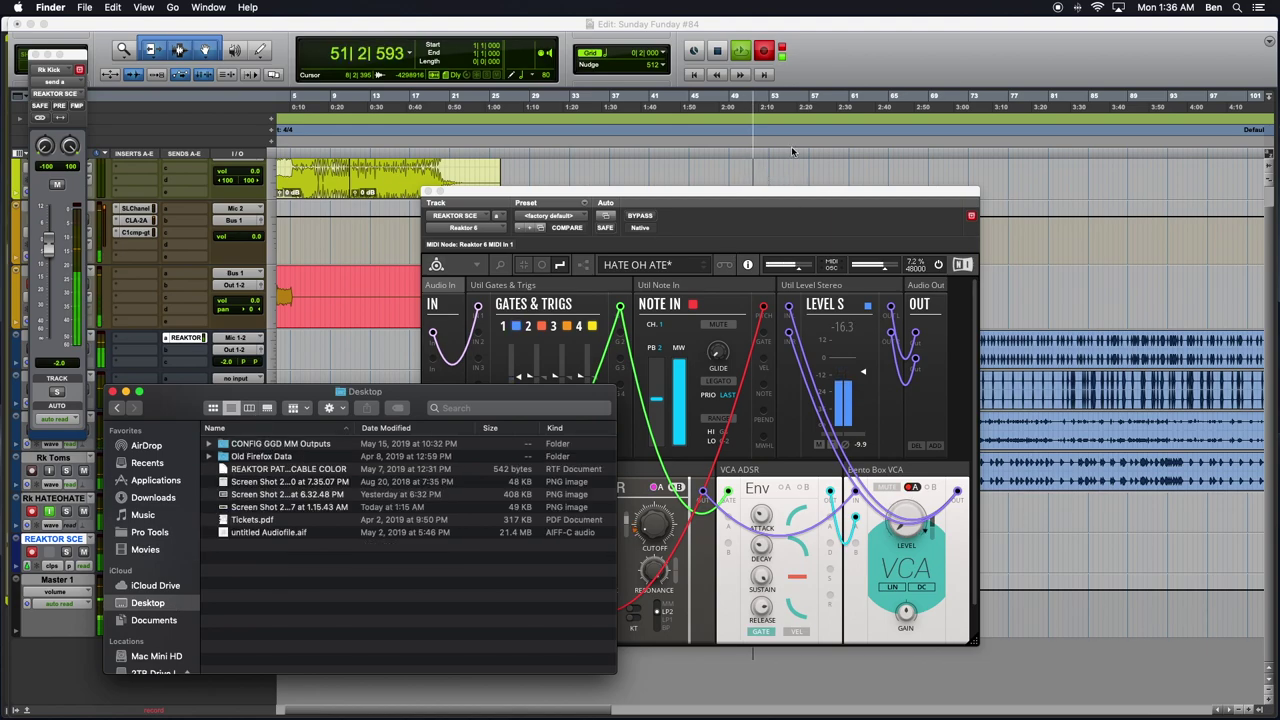
left_click(245, 507)
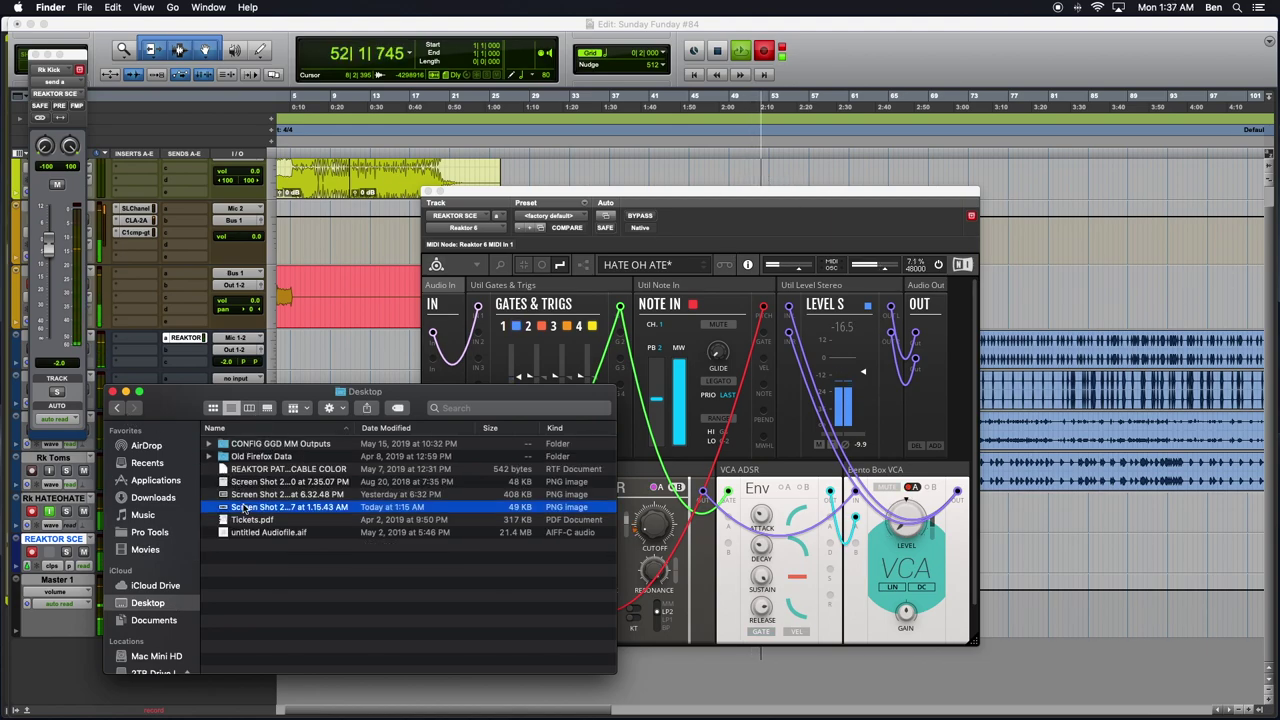
key("space")
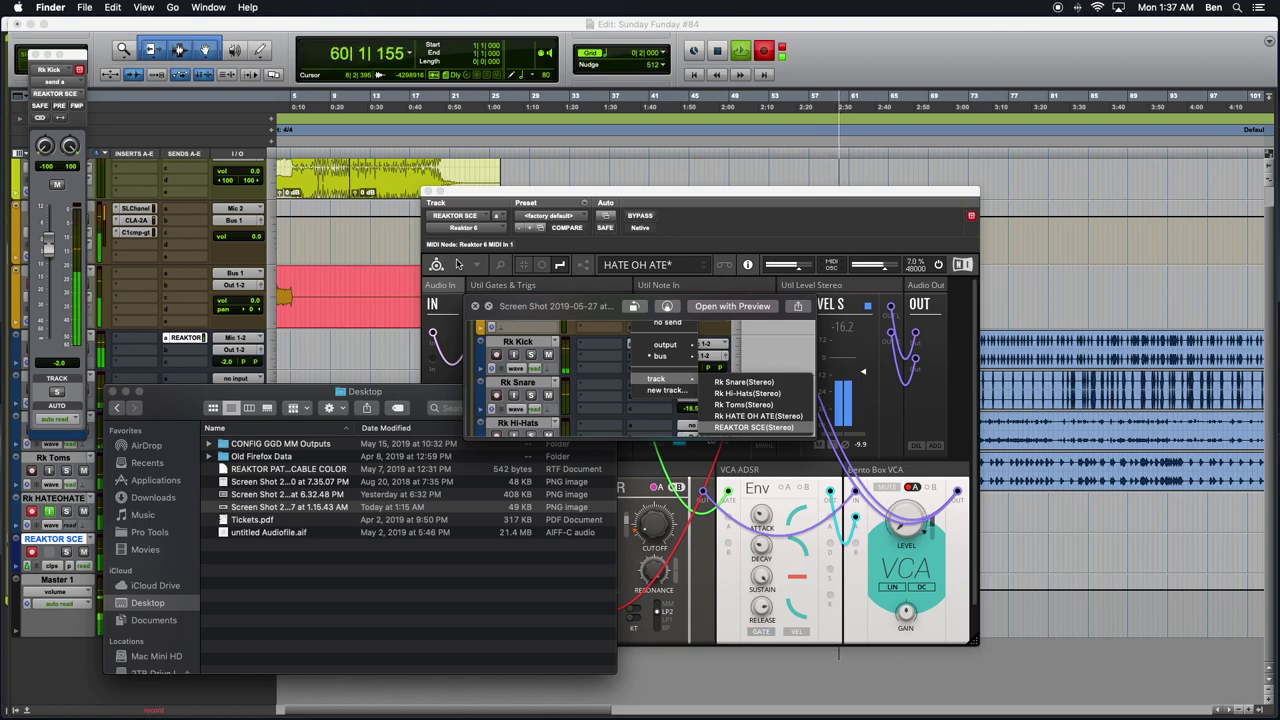
key("space")
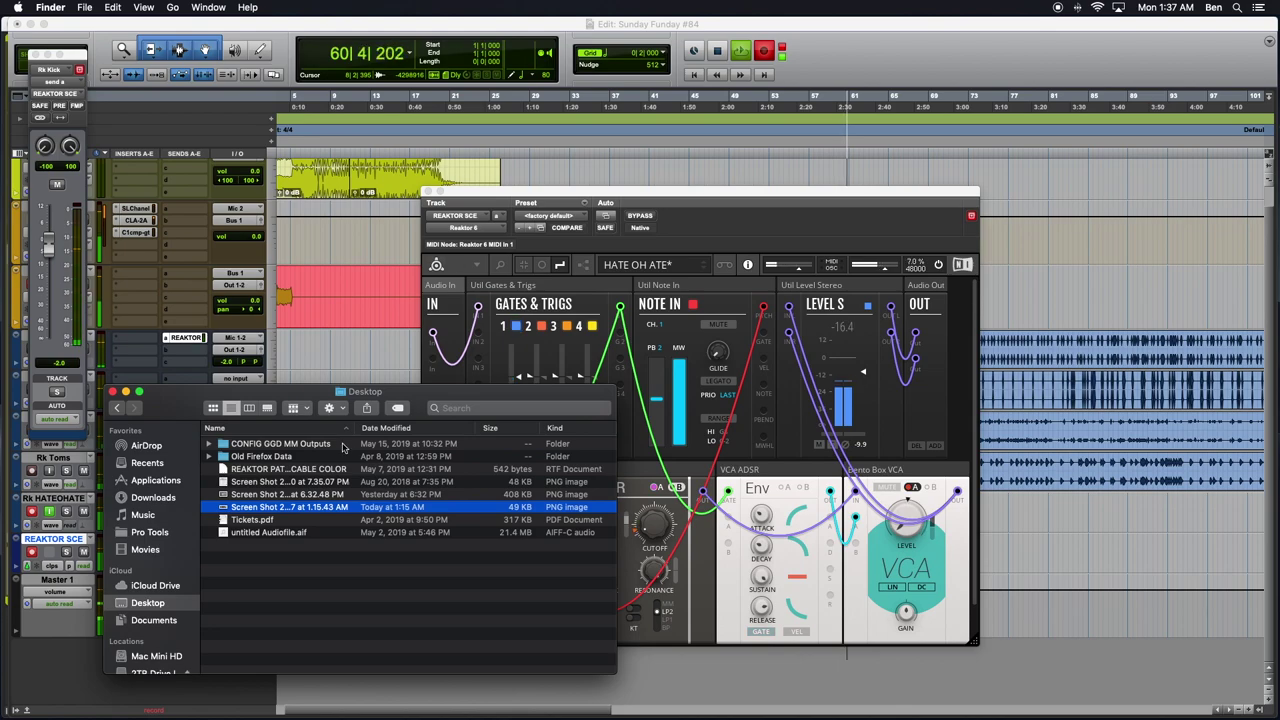
left_click(113, 391)
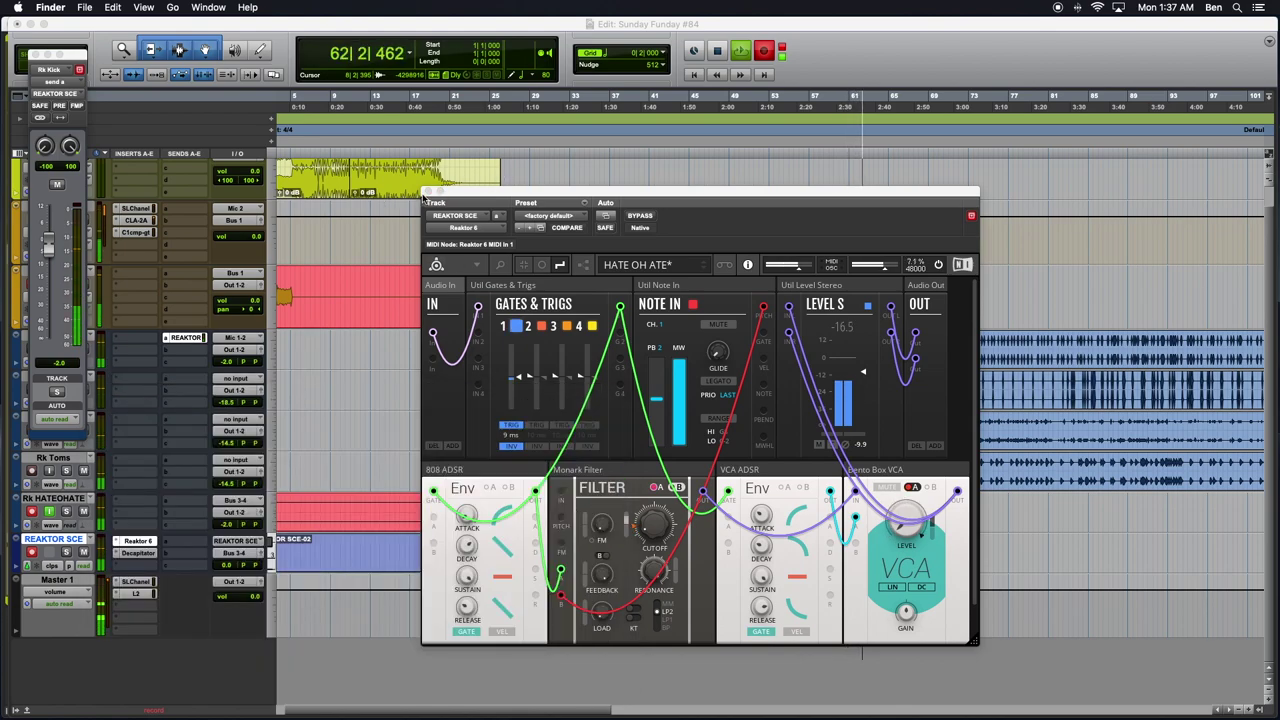
With the plug-in and send windows closed, examine the Rk Kick hits against the waveform being recorded on the Rk HATEOHATE track
left_click(429, 192)
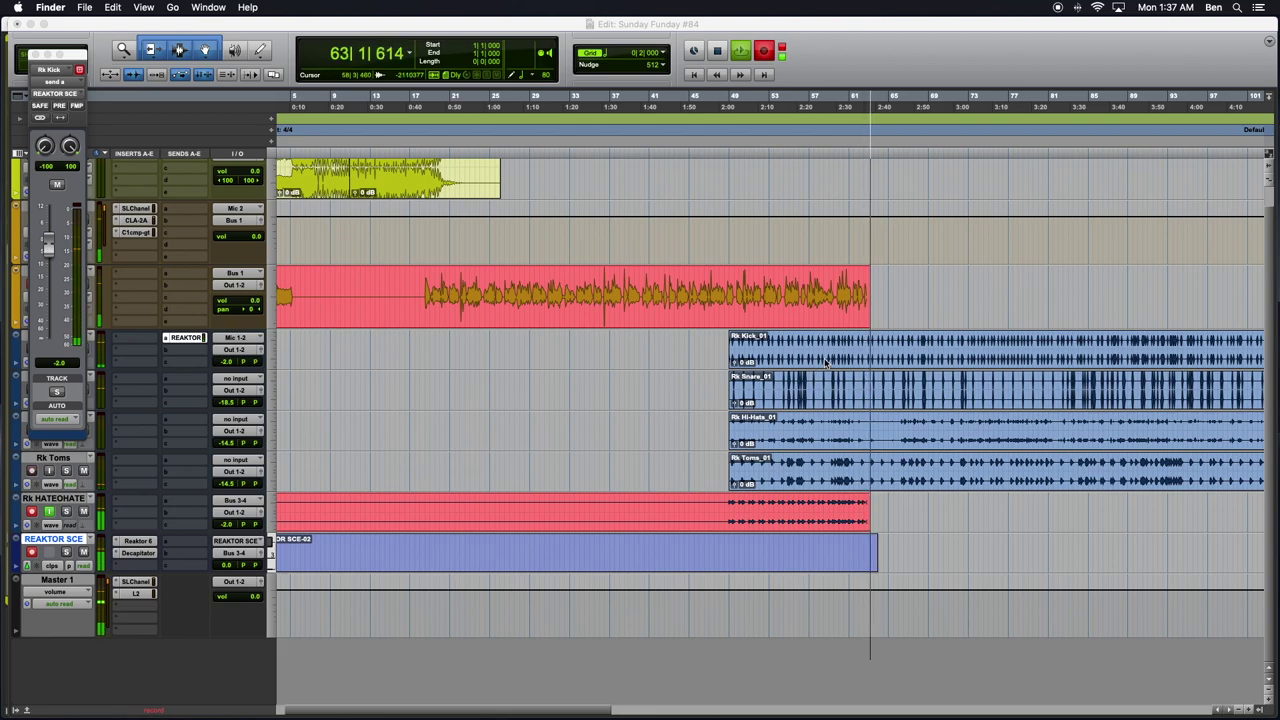
key("super+bracketright")
key("super+bracketright")
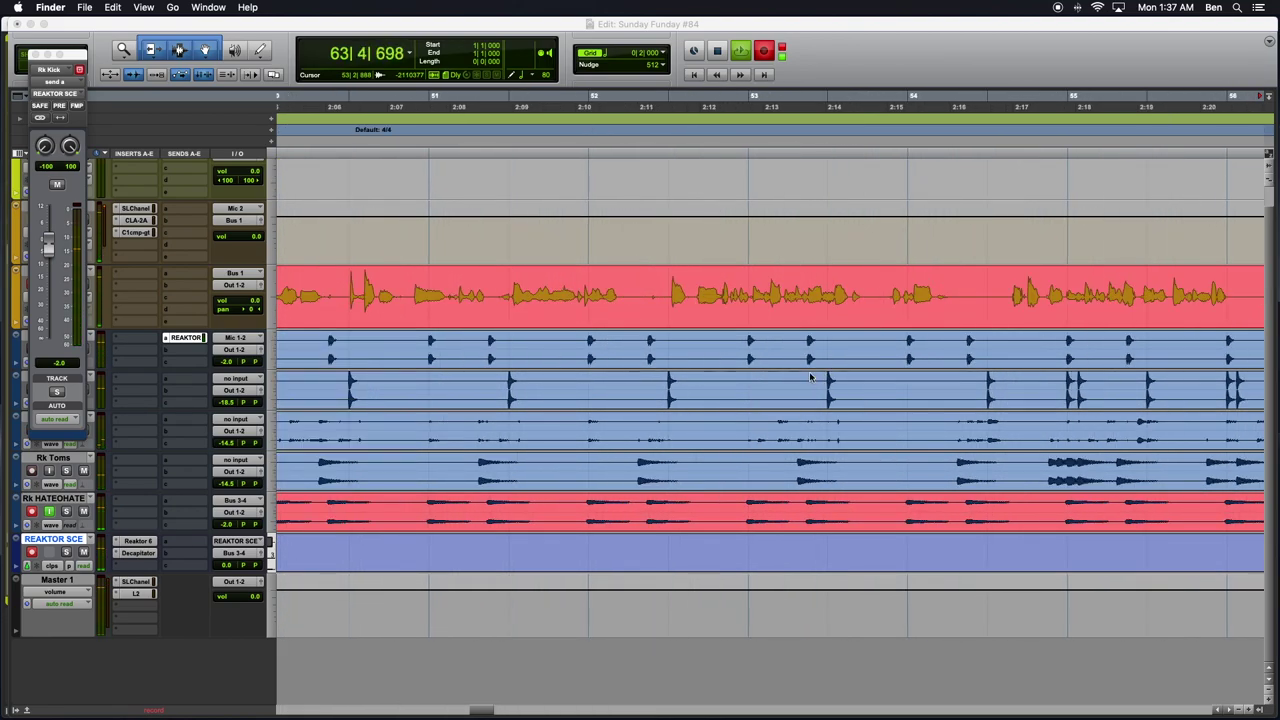
scroll(811, 377, "right", 10)
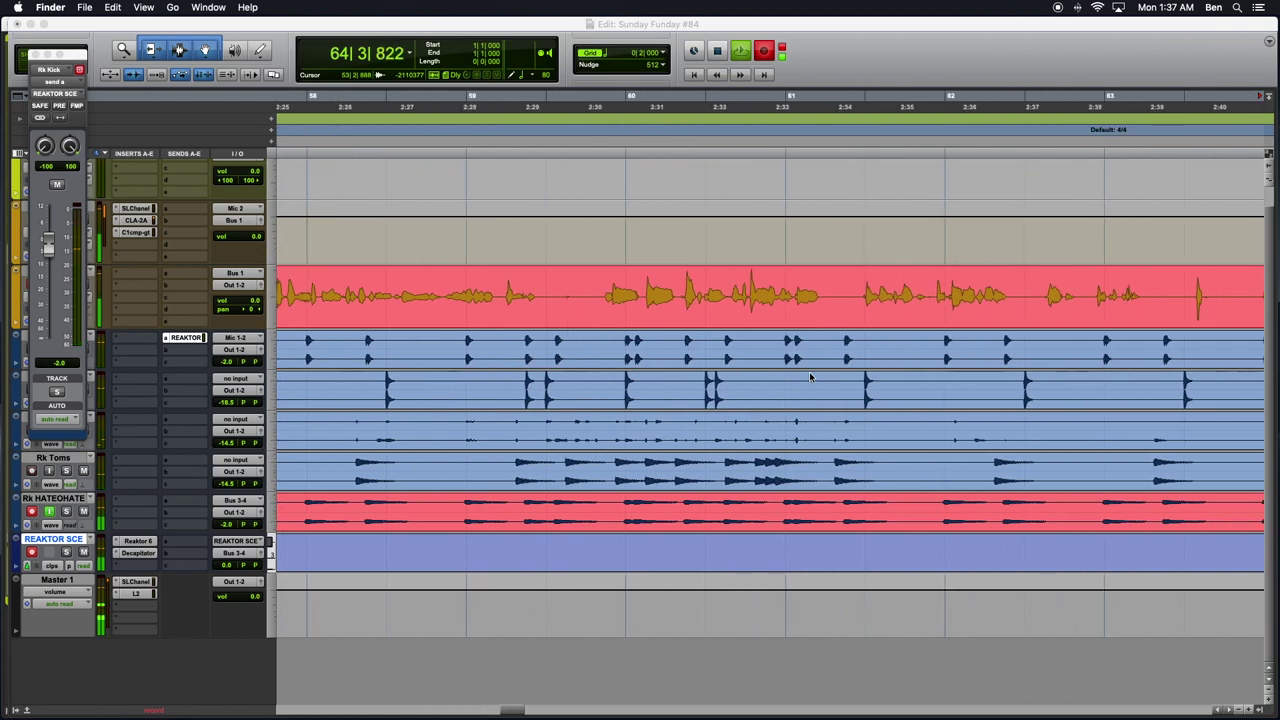
scroll(811, 377, "right", 10)
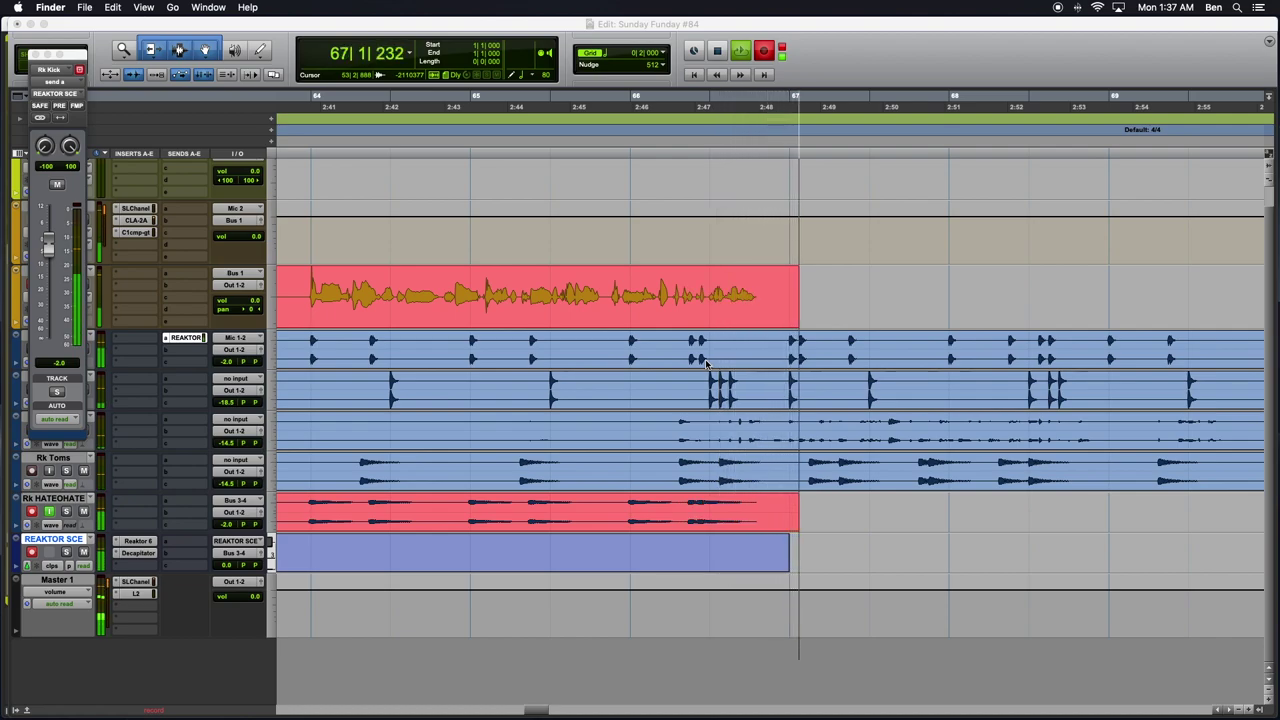
scroll(740, 390, "right", 3)
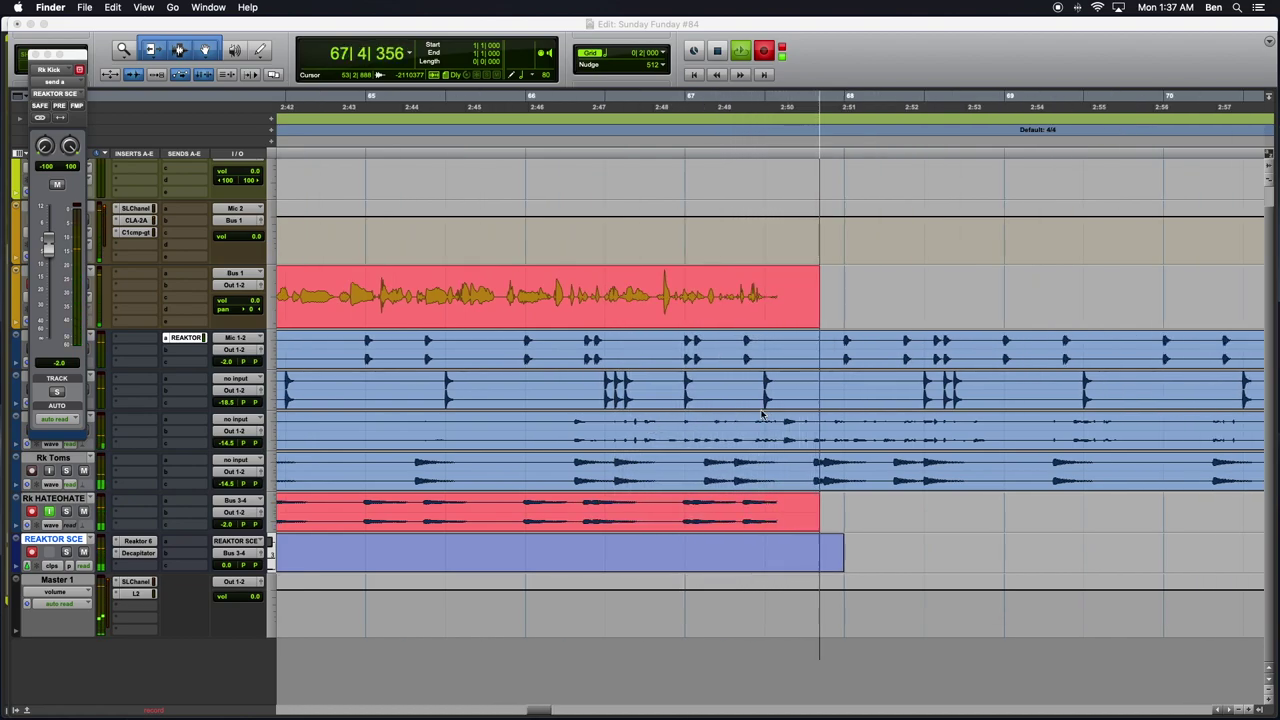
scroll(762, 414, "right", 6)
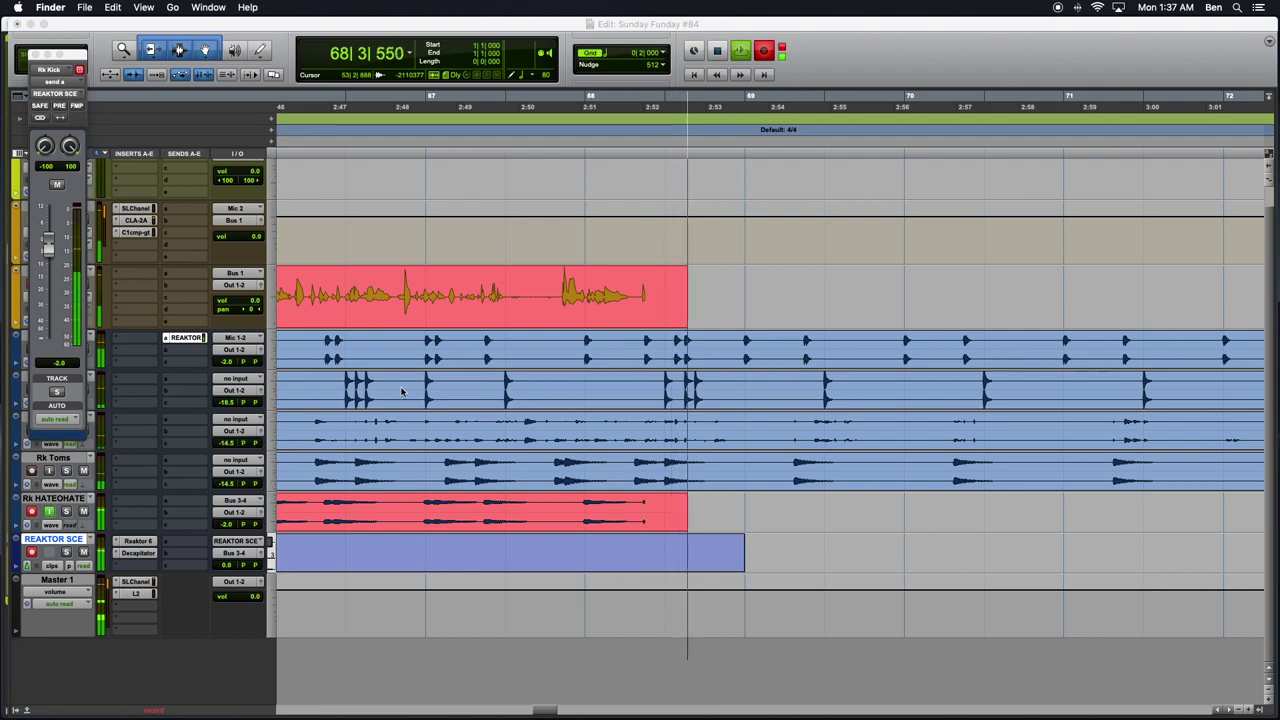
left_click(35, 55)
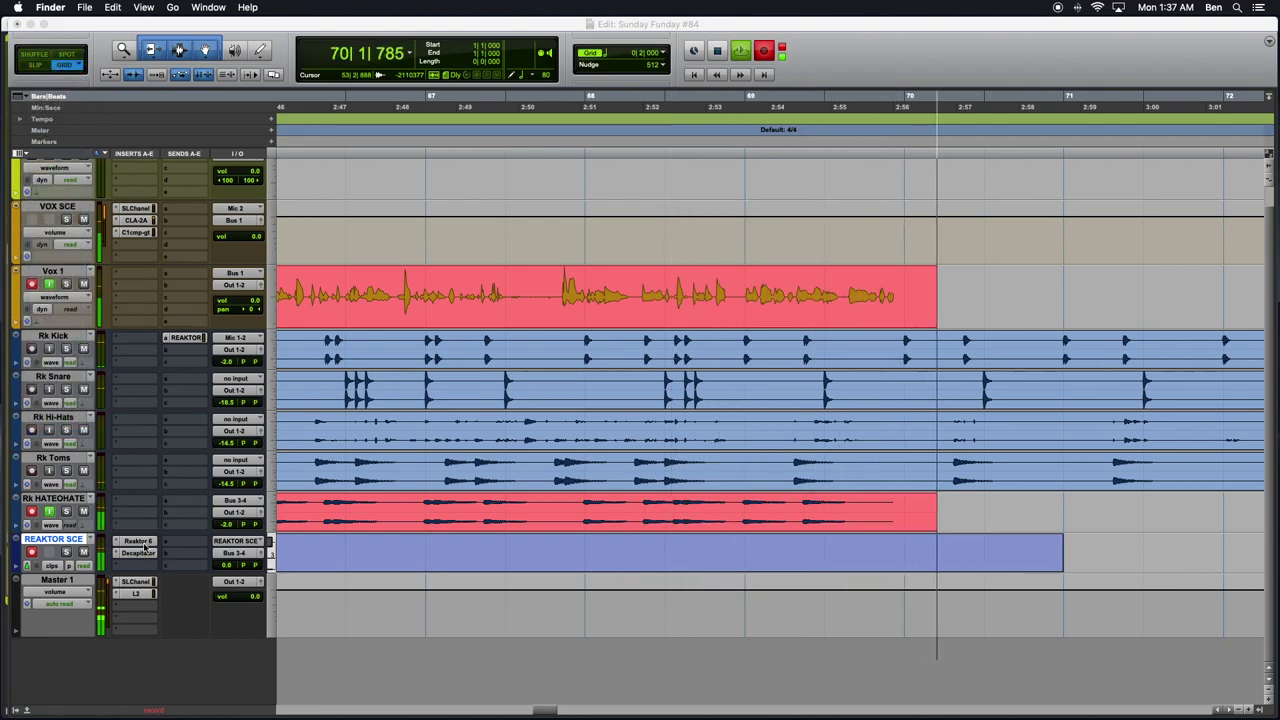
Open Reaktor 6 on REAKTOR SCE, fit the whole session in view, and place the Rk Kick send fader beside the patch
left_click(143, 542)
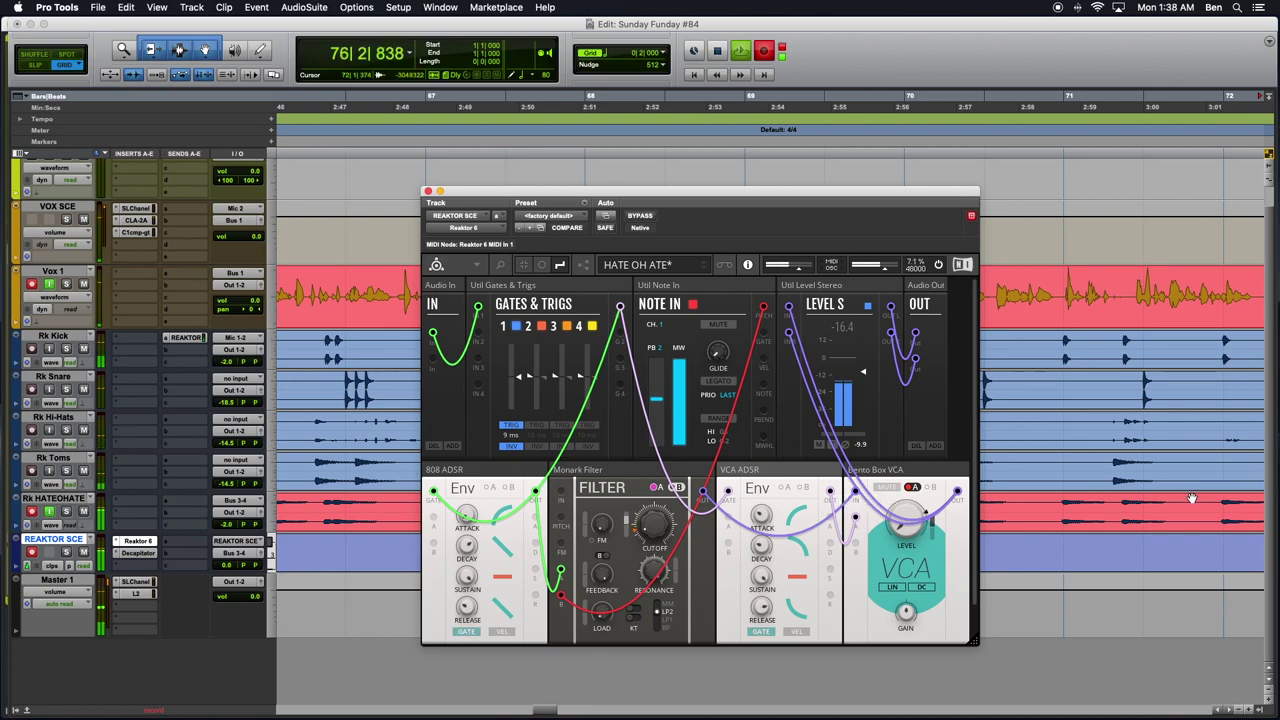
key("alt+a")
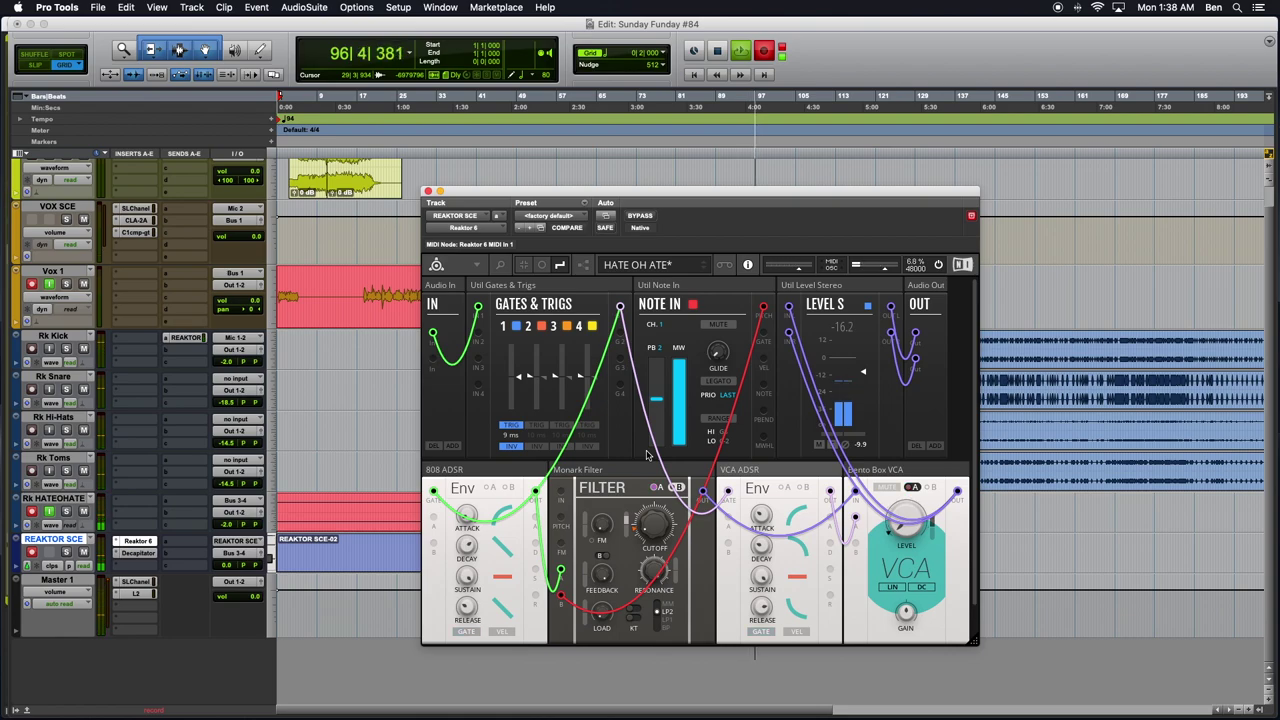
left_click(177, 340)
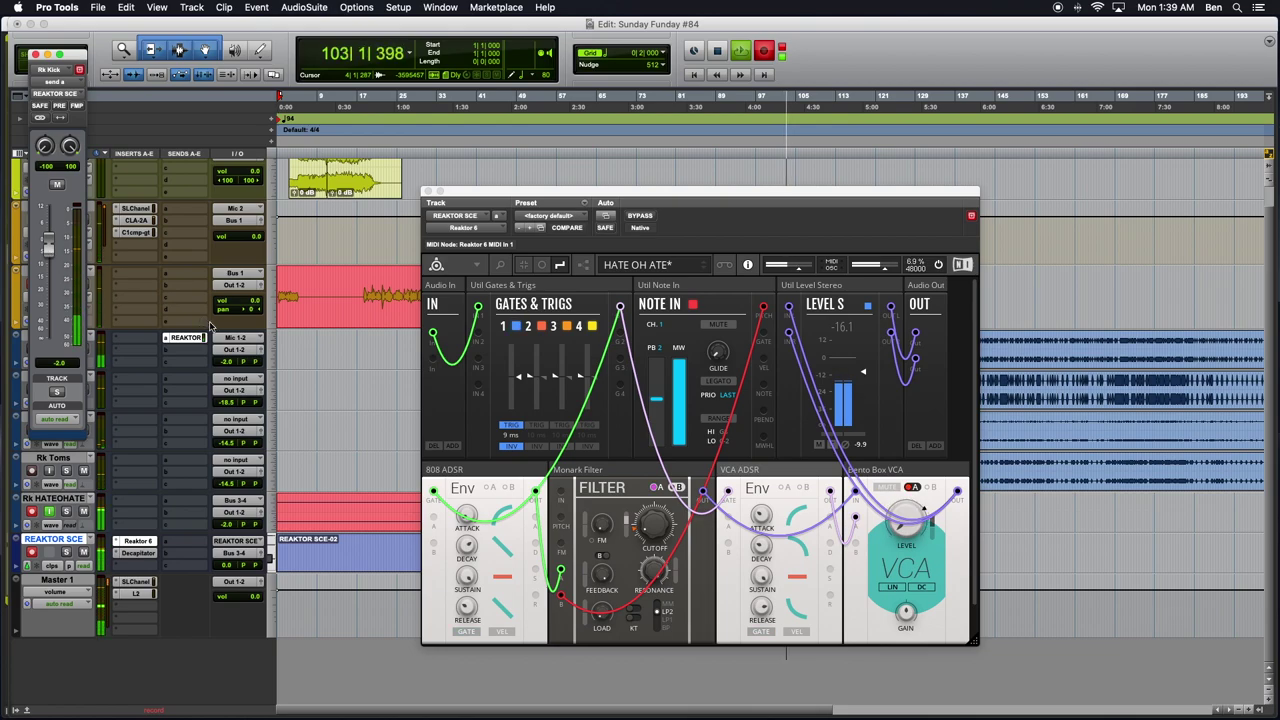
left_click(528, 397)
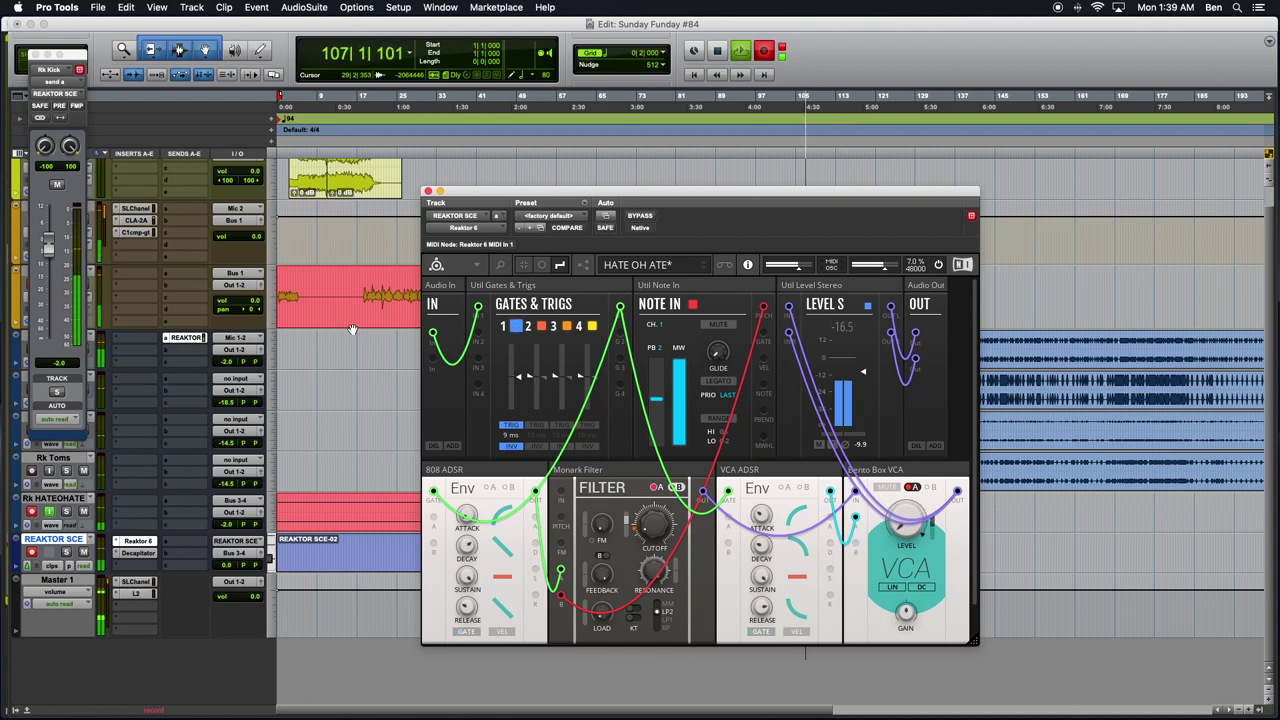
left_click_drag(80, 68, 412, 270)
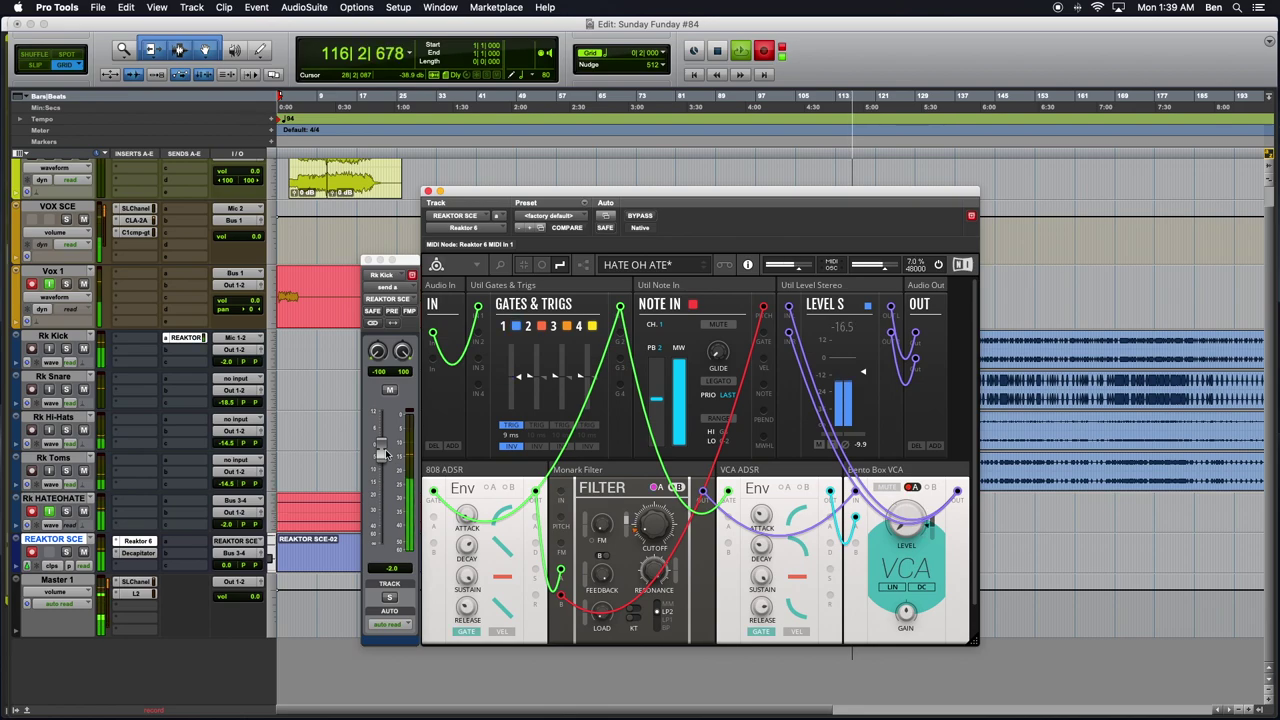
Vary the Rk Kick send level to REAKTOR SCE to test the triggering, leaving it at -1.1 dB
left_click_drag(385, 453, 390, 498)
left_click_drag(384, 557, 385, 482)
left_click_drag(381, 538, 391, 450)
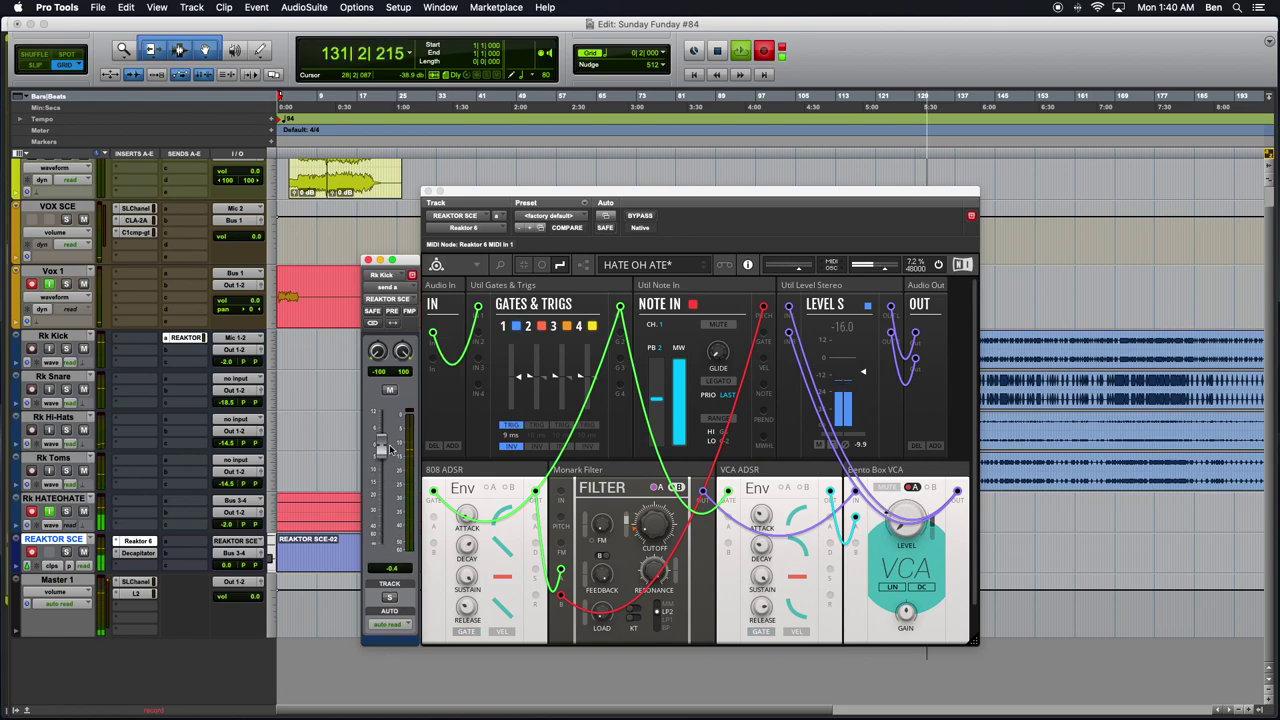
mouse_move(383, 452)
left_mouse_down()
mouse_move(383, 408)
mouse_move(382, 448)
left_mouse_up()
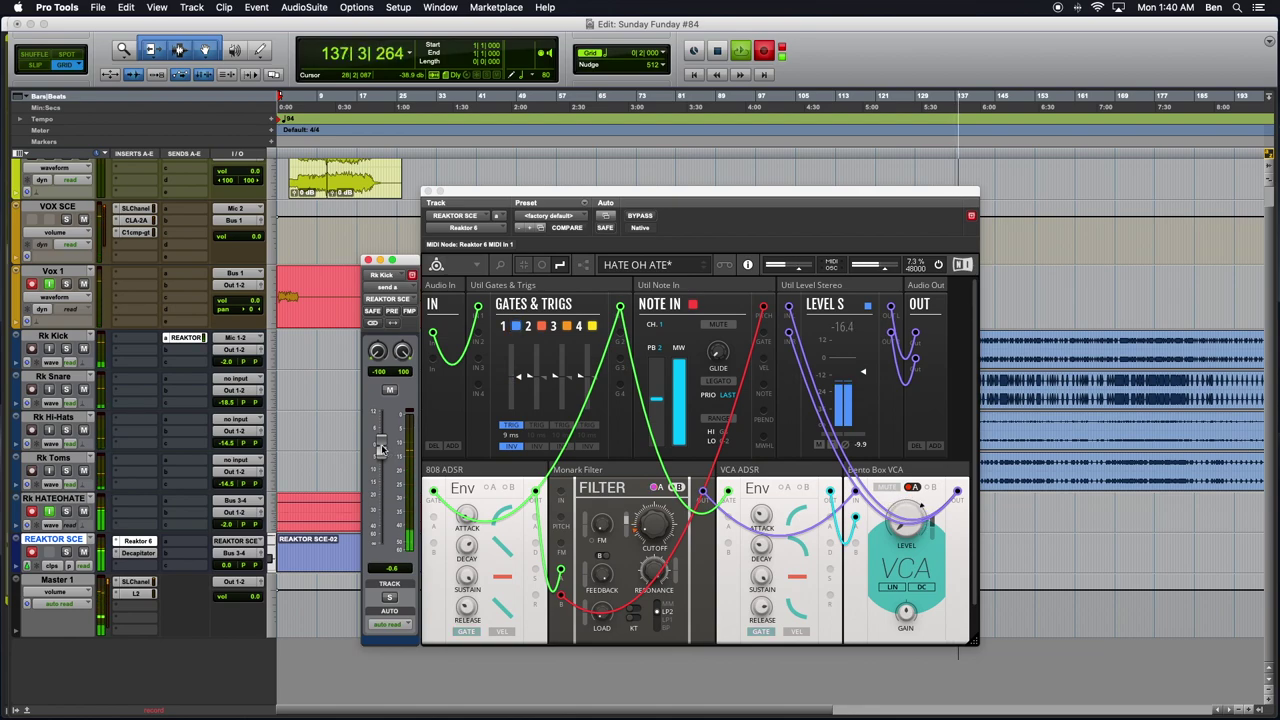
mouse_move(381, 450)
left_mouse_down()
mouse_move(381, 545)
mouse_move(379, 452)
left_mouse_up()
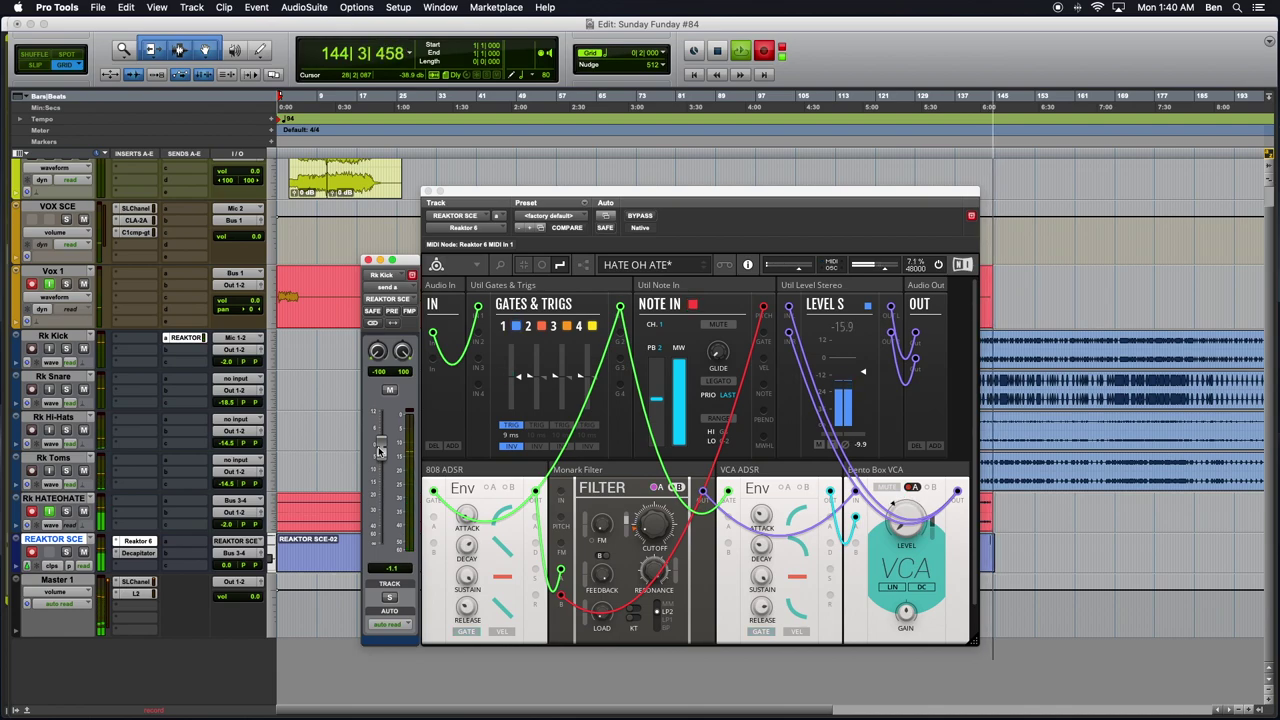
Fine-tune the Rk Kick send level to REAKTOR SCE through +1.1 and +0.2 dB, leaving it at +0.7 dB
mouse_move(379, 453)
left_mouse_down()
mouse_move(378, 545)
mouse_move(380, 445)
left_mouse_up()
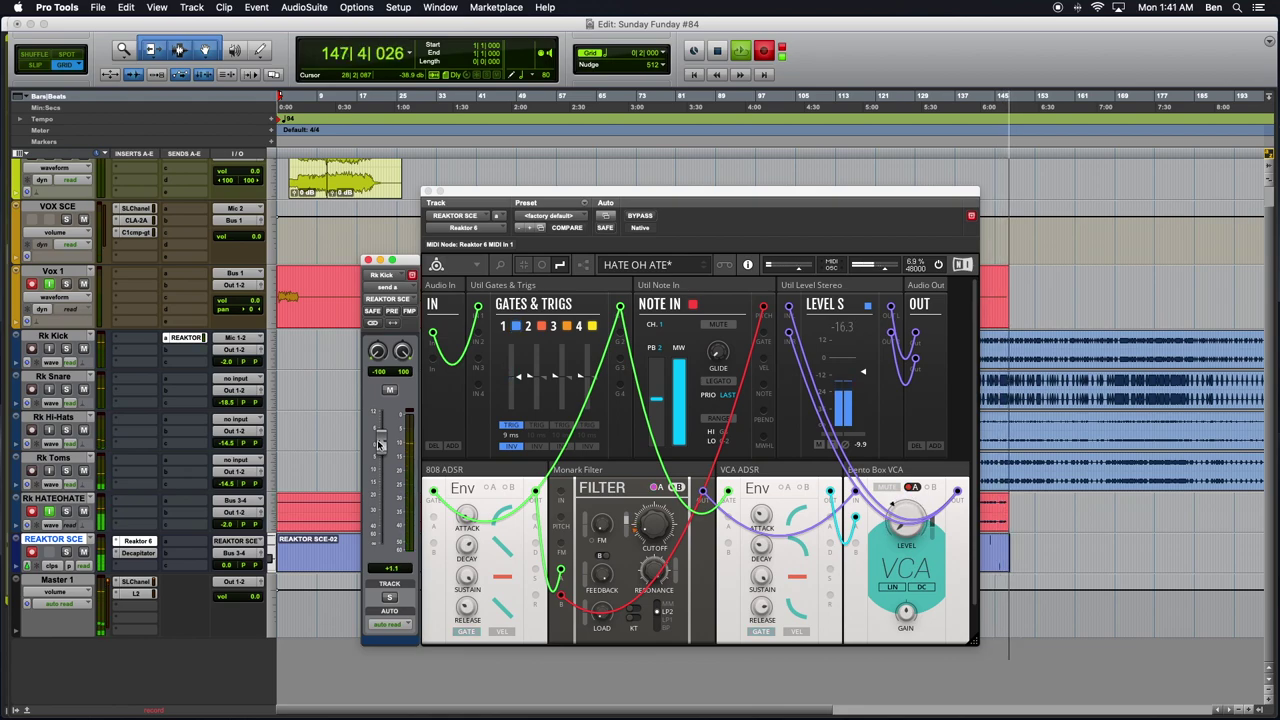
mouse_move(380, 445)
left_mouse_down()
mouse_move(380, 545)
mouse_move(380, 447)
left_mouse_up()
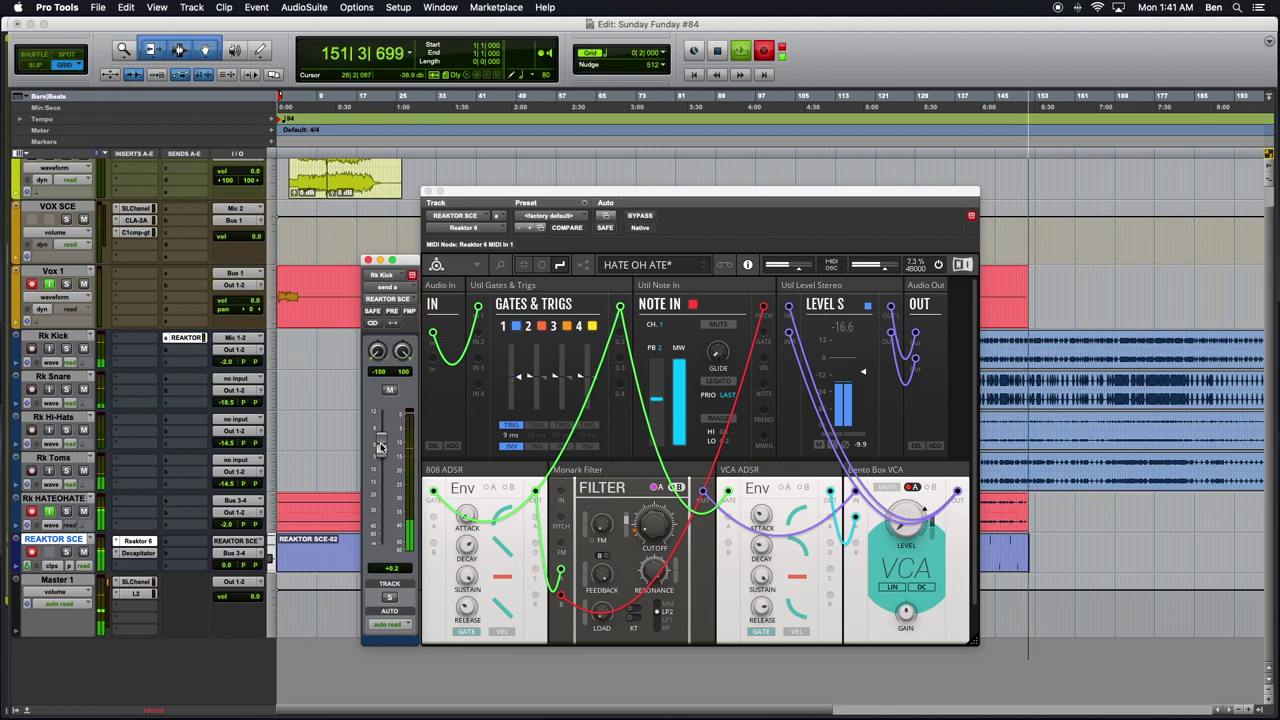
mouse_move(380, 447)
left_mouse_down()
mouse_move(380, 528)
mouse_move(398, 435)
mouse_move(397, 447)
left_mouse_up()
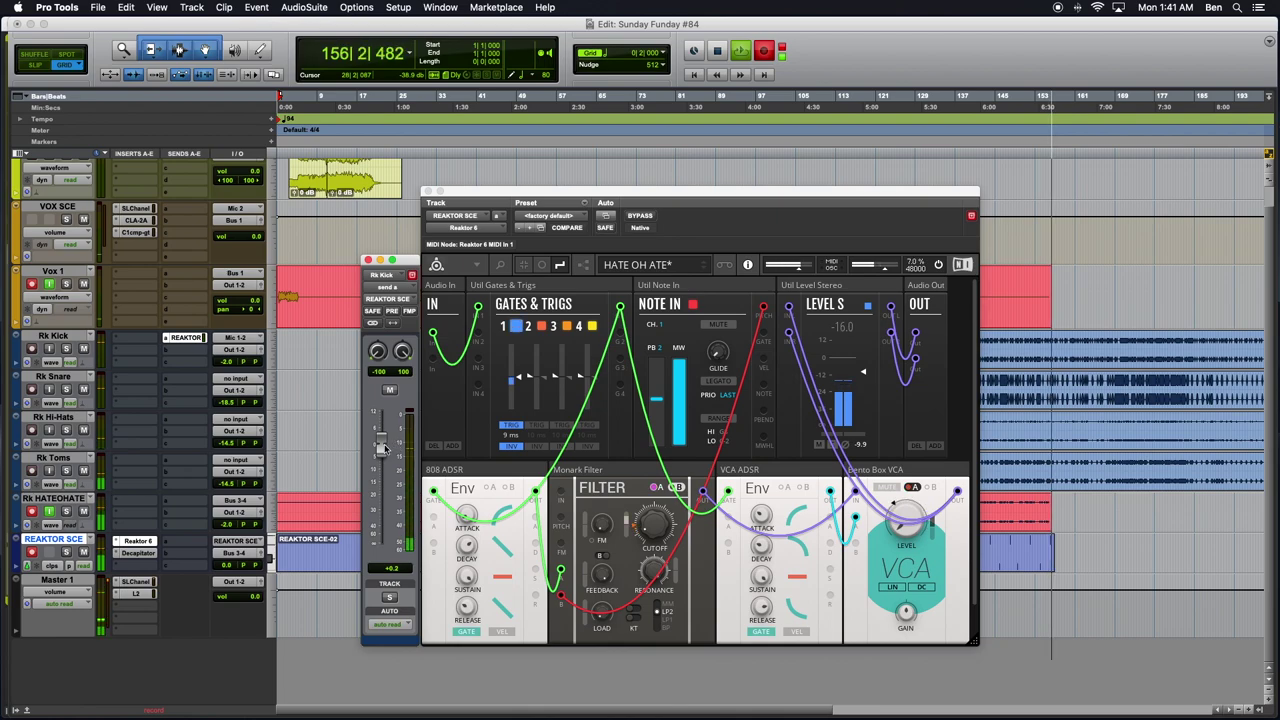
mouse_move(381, 447)
left_mouse_down()
mouse_move(380, 532)
mouse_move(383, 447)
left_mouse_up()
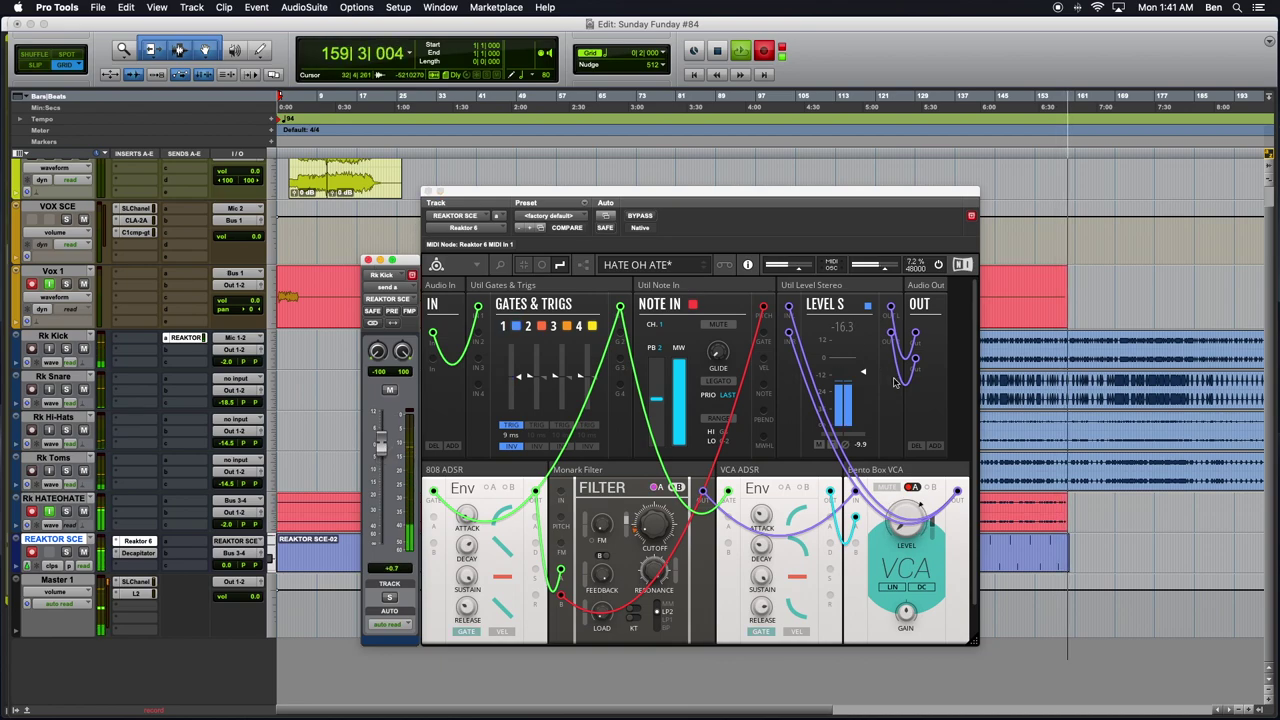
Raise the Rk Kick send level to +0.9 dB and further to +3.3 dB to test hotter triggering of the patch
scroll(1029, 438, "right", 5)
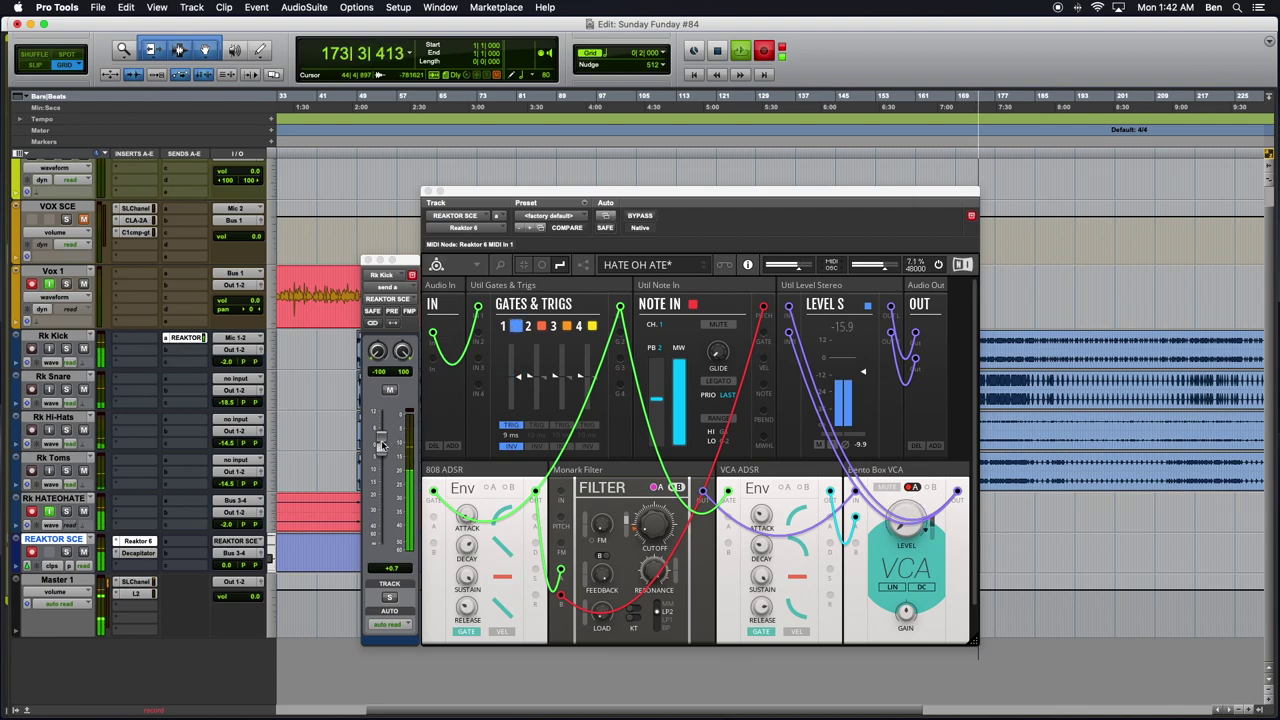
mouse_move(381, 445)
left_mouse_down()
mouse_move(380, 568)
mouse_move(381, 445)
left_mouse_up()
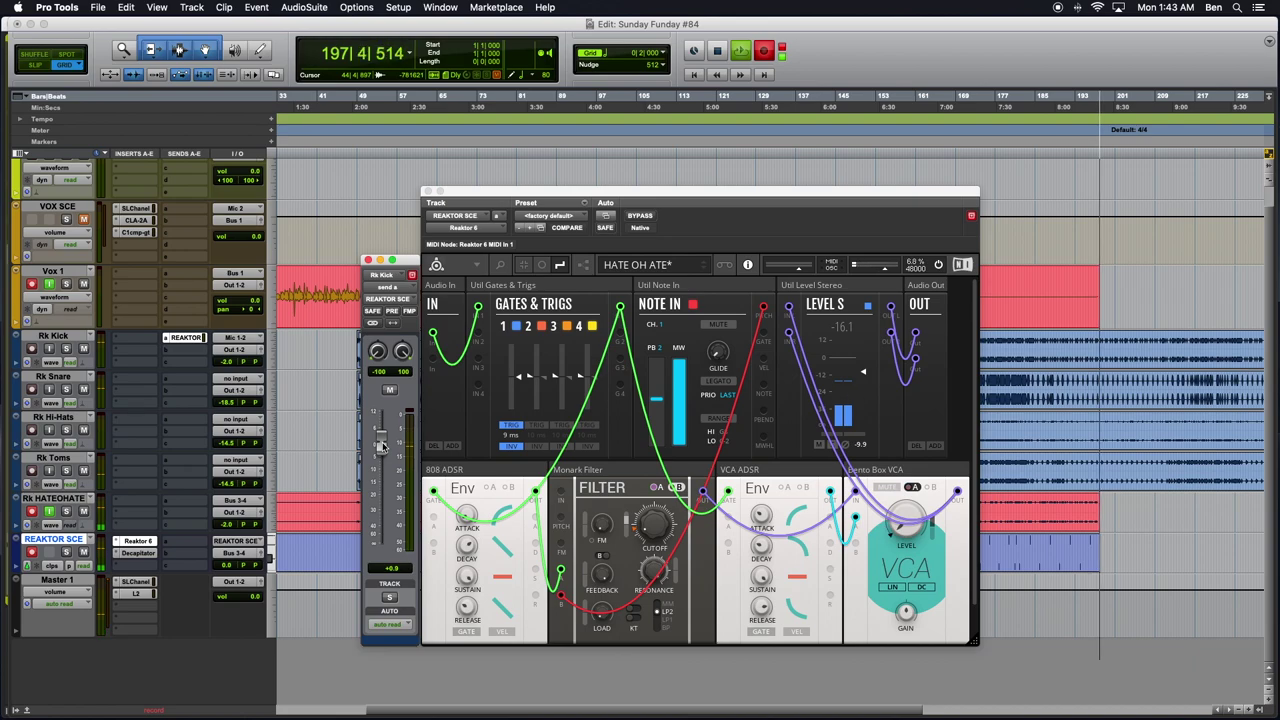
mouse_move(381, 445)
left_mouse_down()
mouse_move(380, 548)
mouse_move(381, 440)
left_mouse_up()
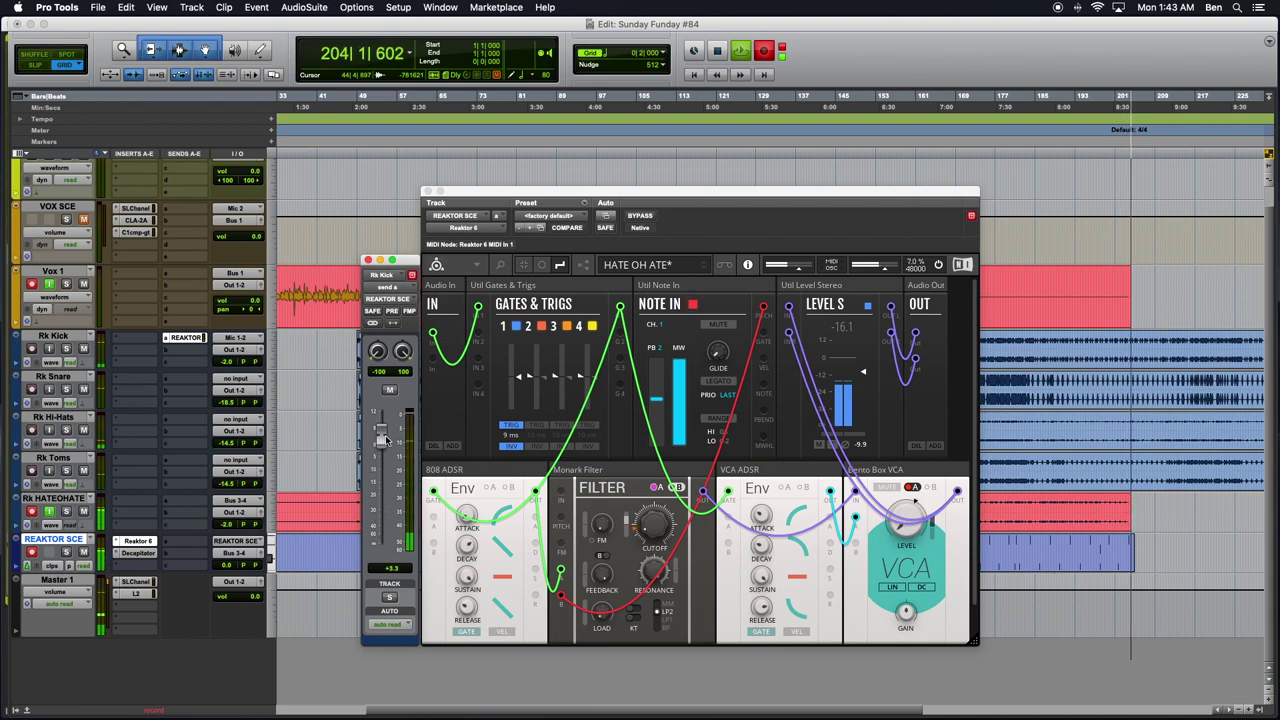
Sweep the Rk Kick send level widely between low settings and peaks of +3.8 and +1.4 dB, finishing with the fader lowered
left_click_drag(386, 526, 387, 435)
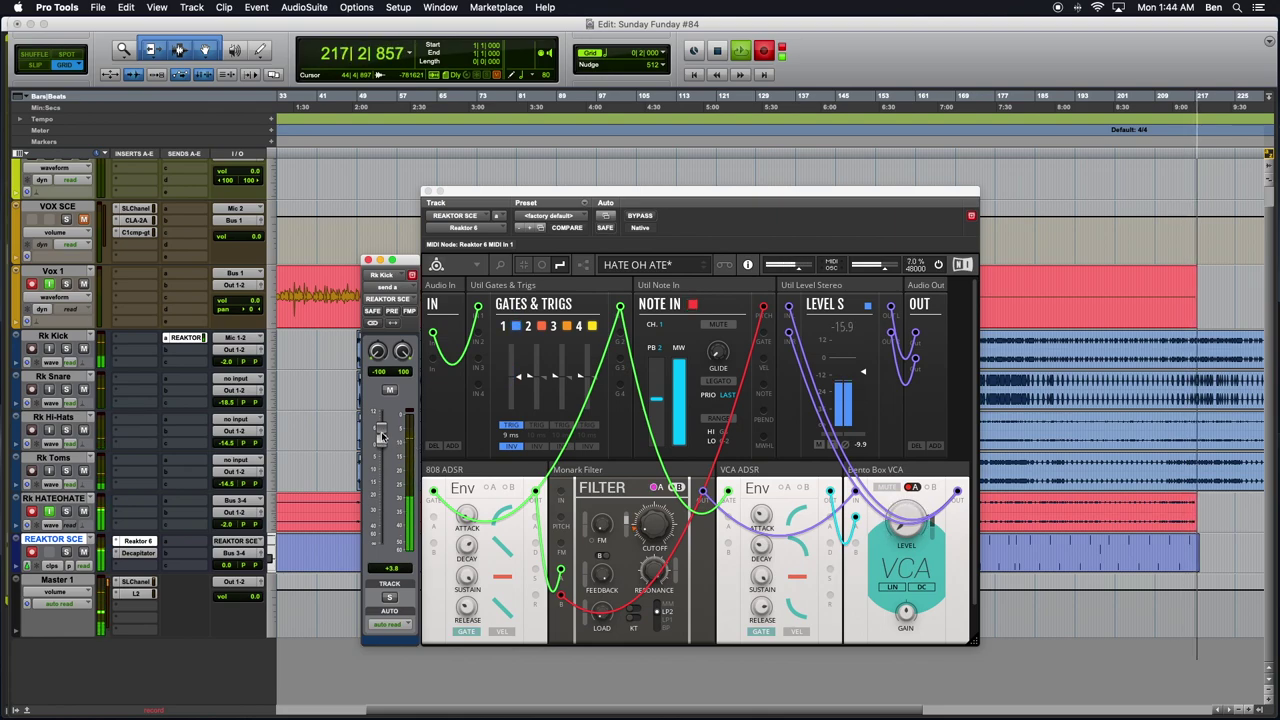
left_click_drag(381, 436, 380, 543)
mouse_move(385, 459)
left_mouse_down()
mouse_move(382, 535)
mouse_move(386, 441)
left_mouse_up()
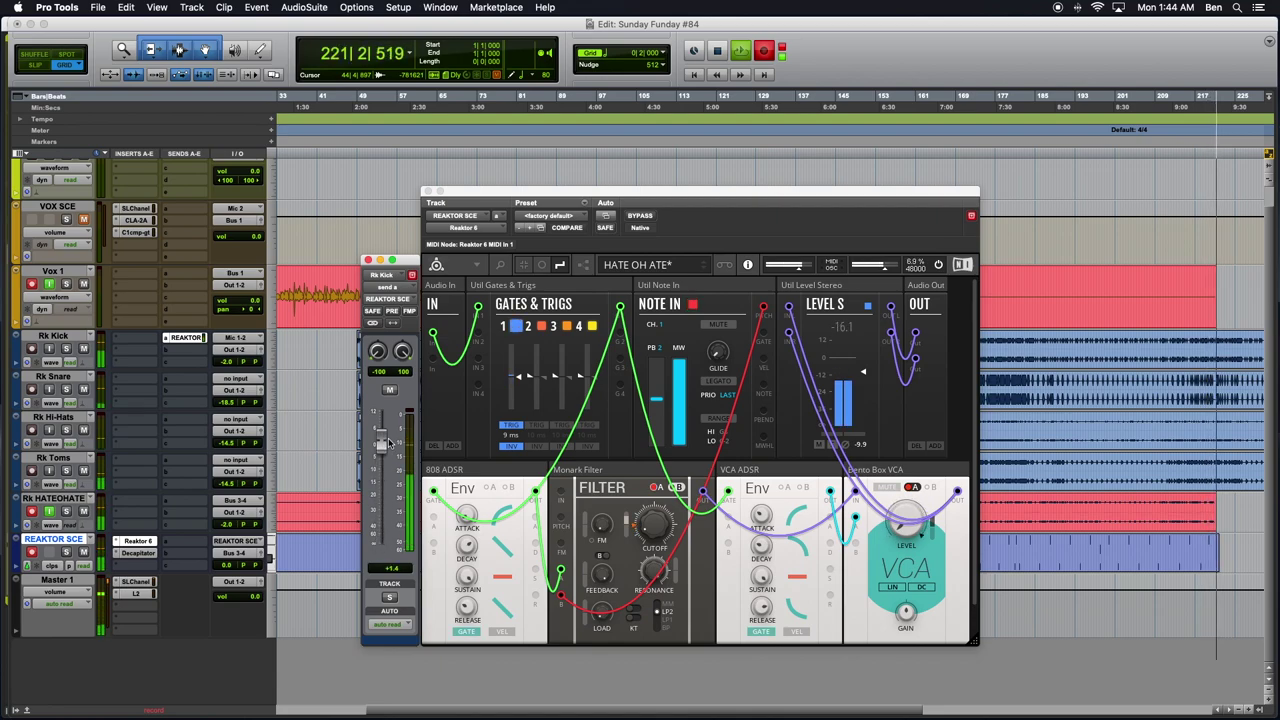
left_click_drag(389, 440, 382, 492)
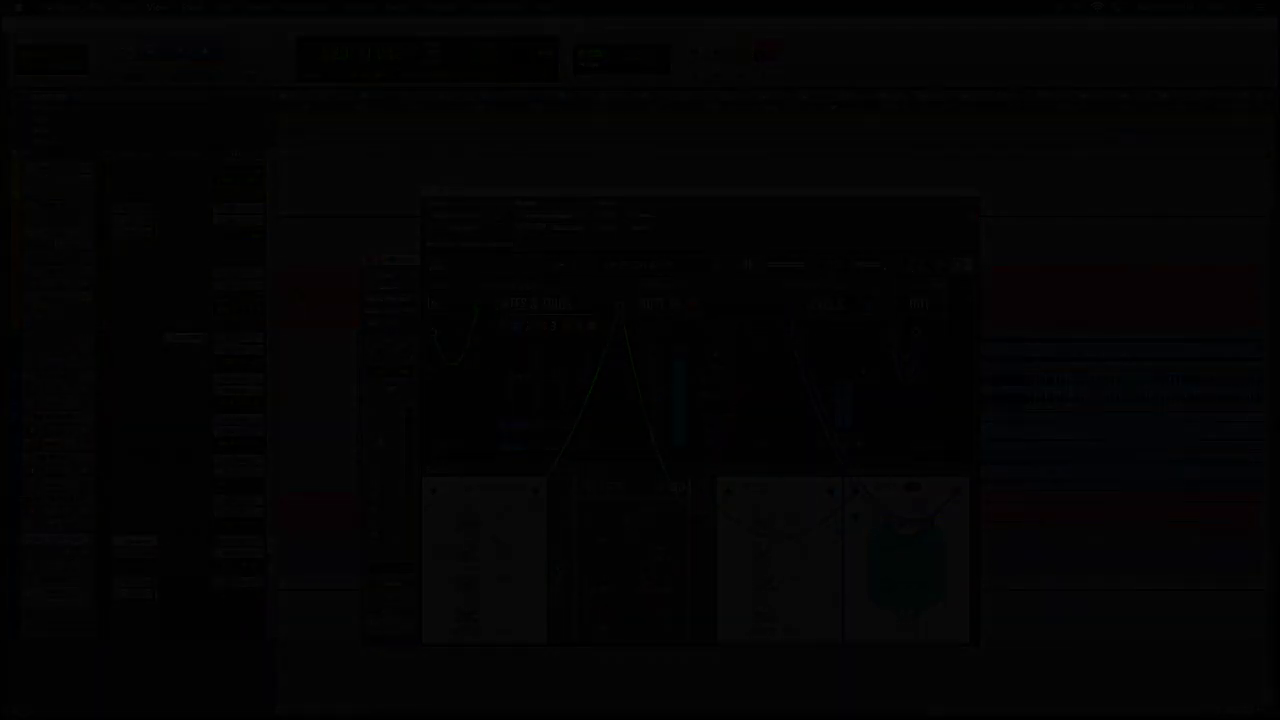